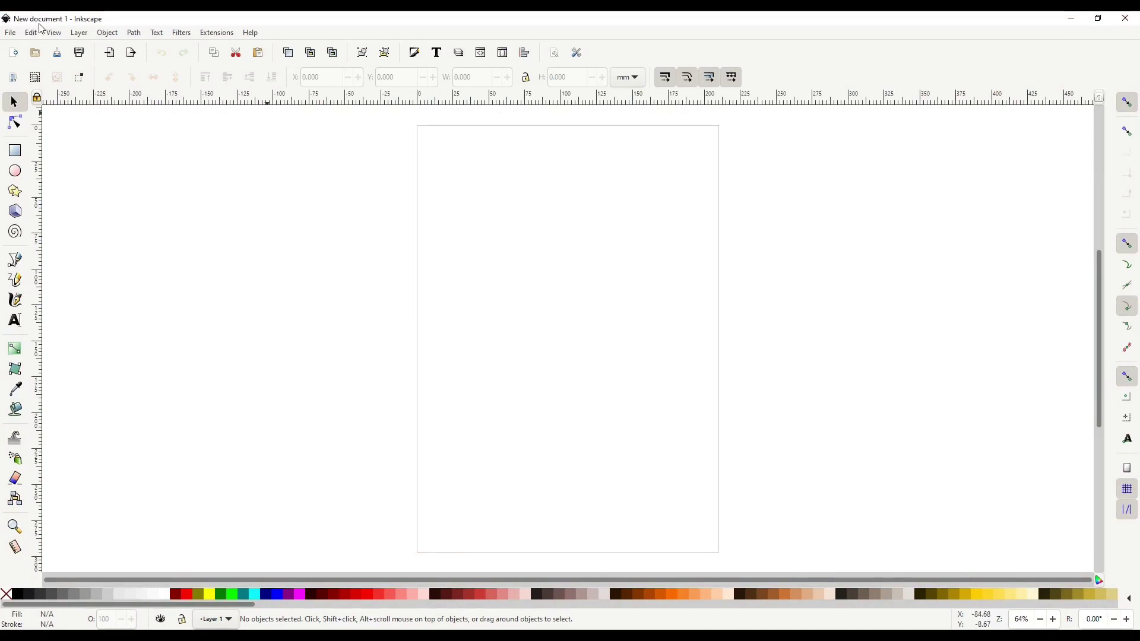
Step: Open the 20211106_225809 photo from Downloads and scale it down to about 870 × 644 mm
click(11, 34)
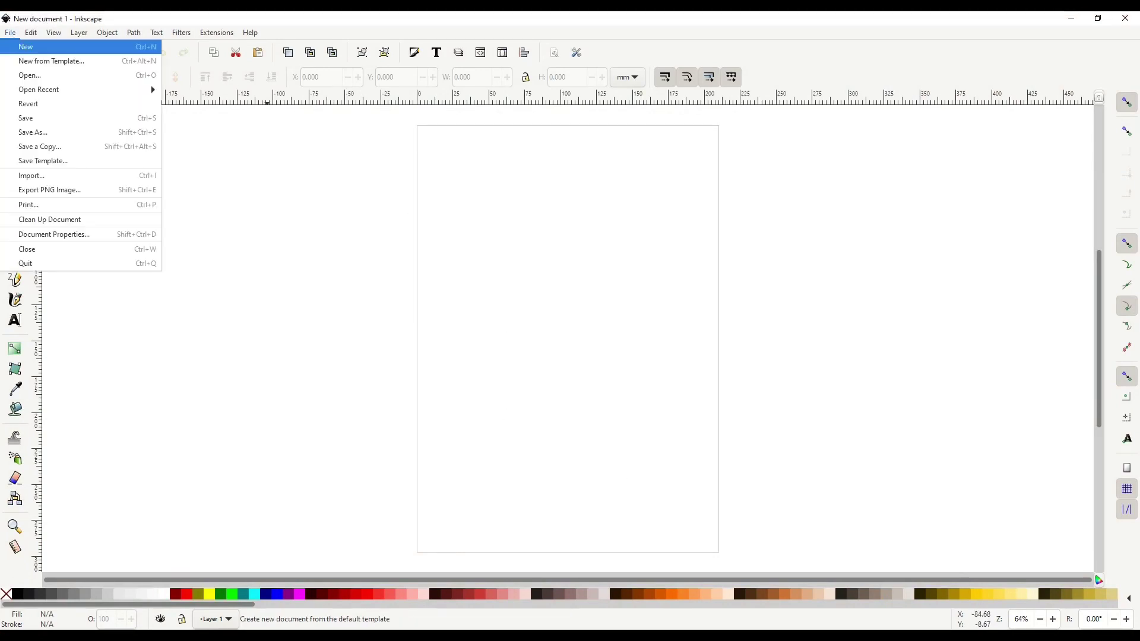
click(30, 76)
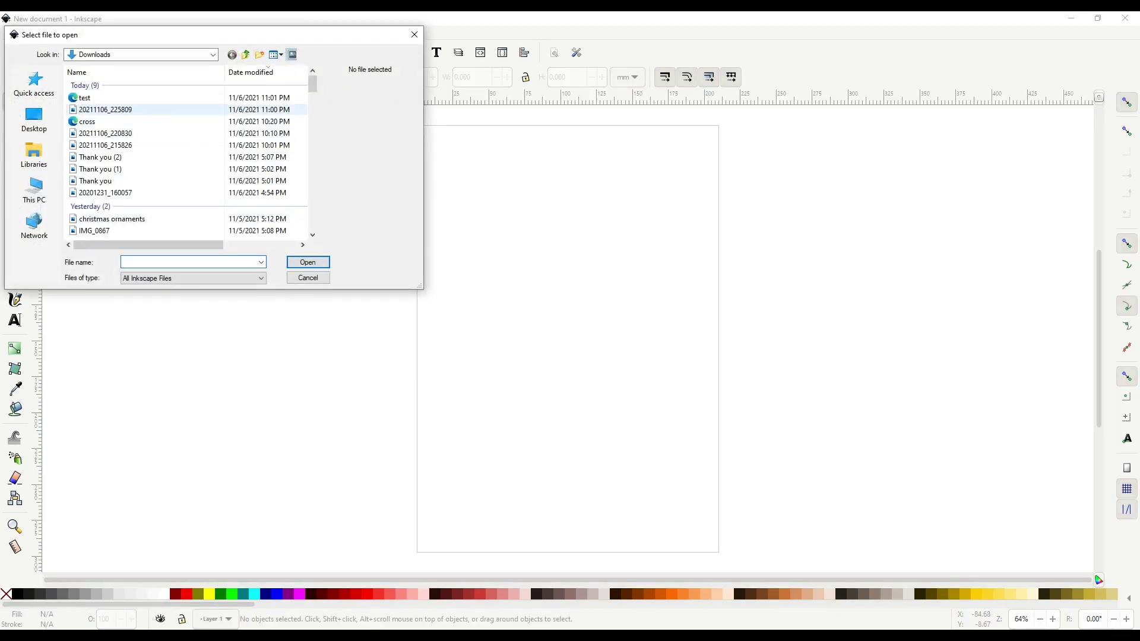
click(122, 109)
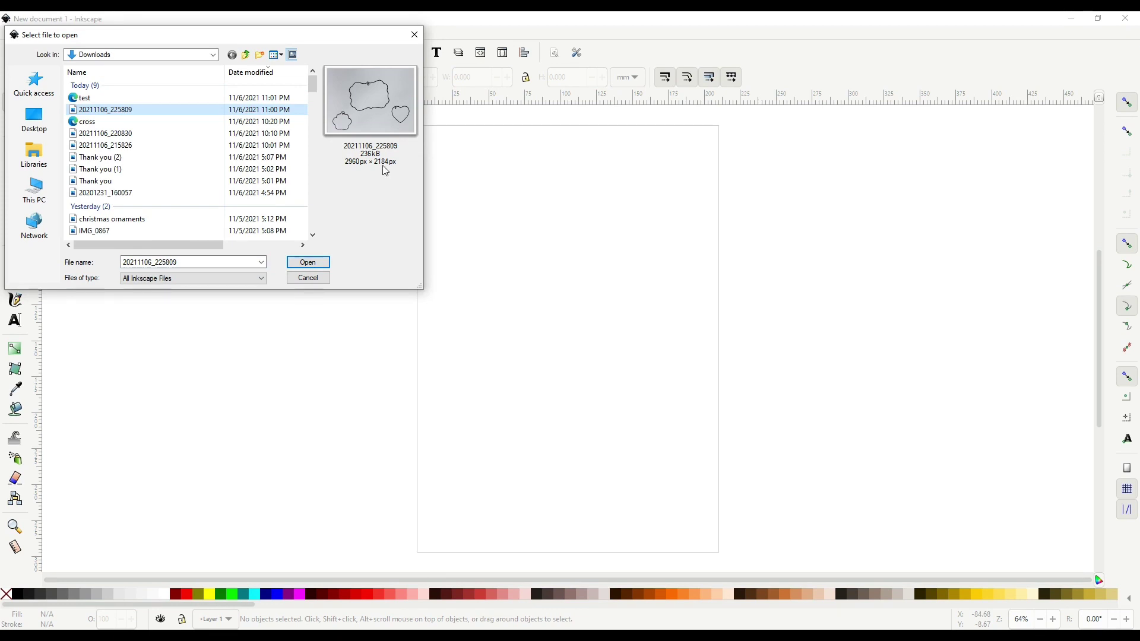
click(307, 262)
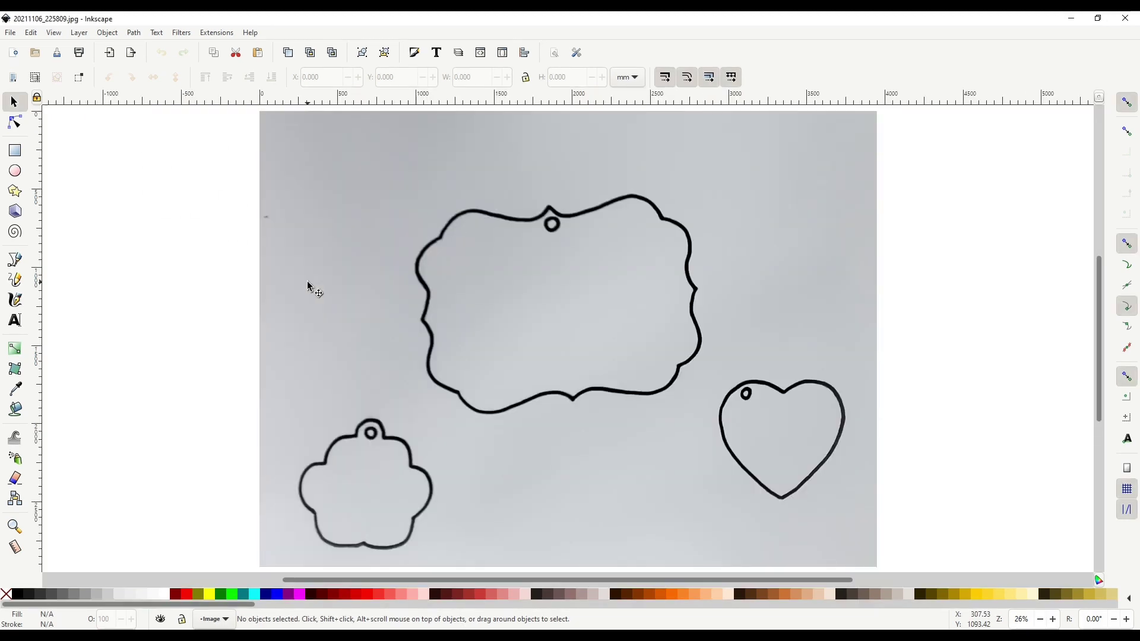
click(749, 323)
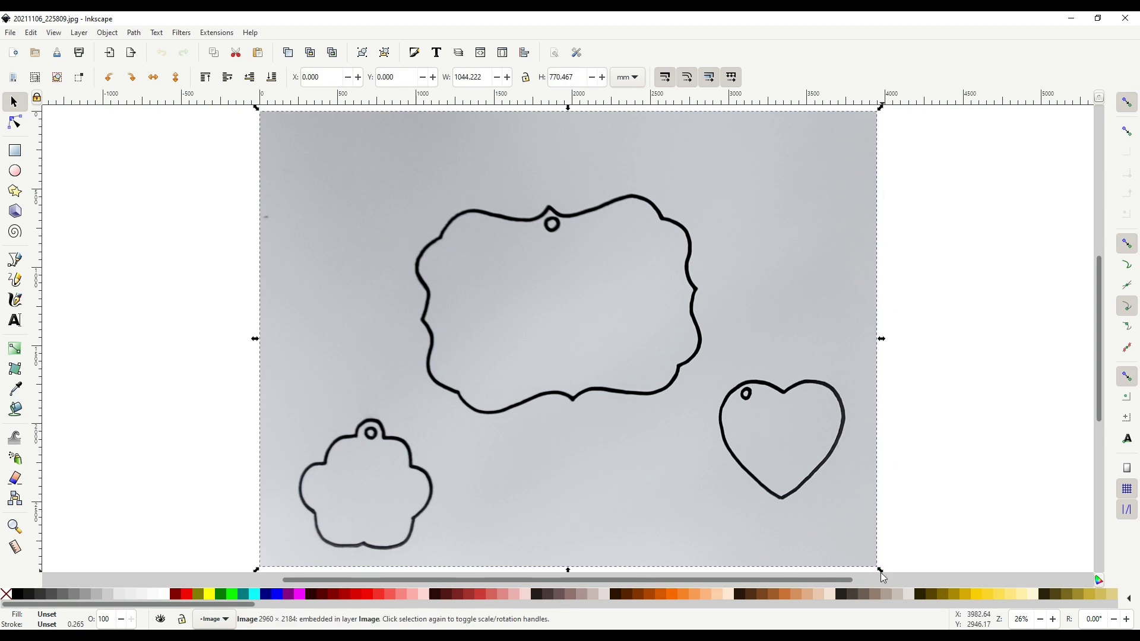
drag(882, 574, 780, 501)
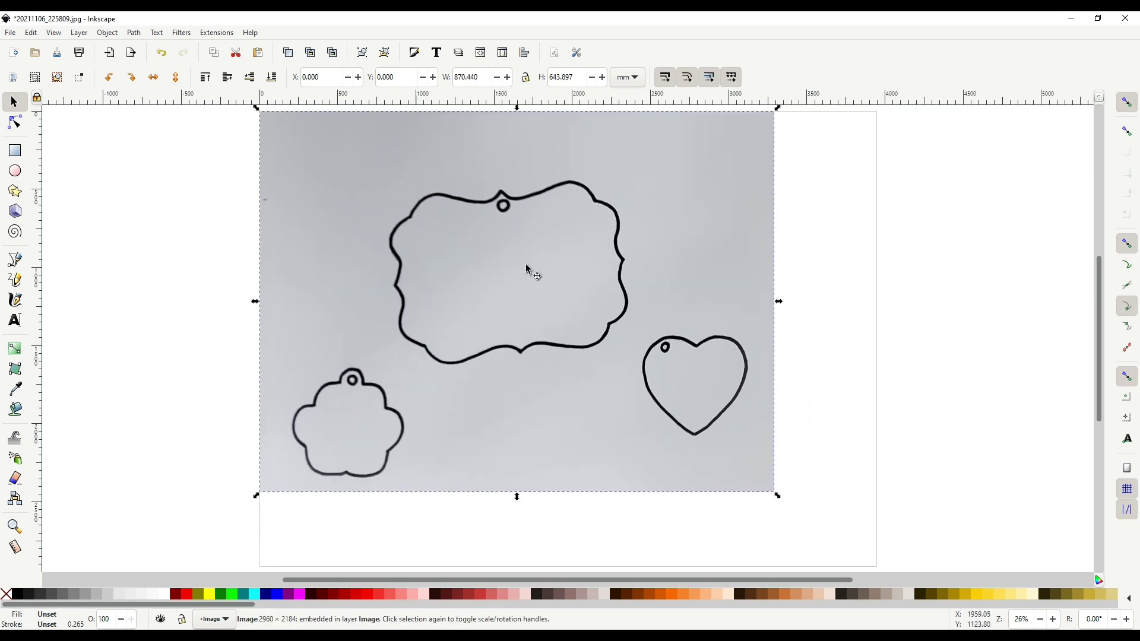
Step: Trace the photo into vector outlines with Trace Bitmap
click(135, 33)
click(155, 76)
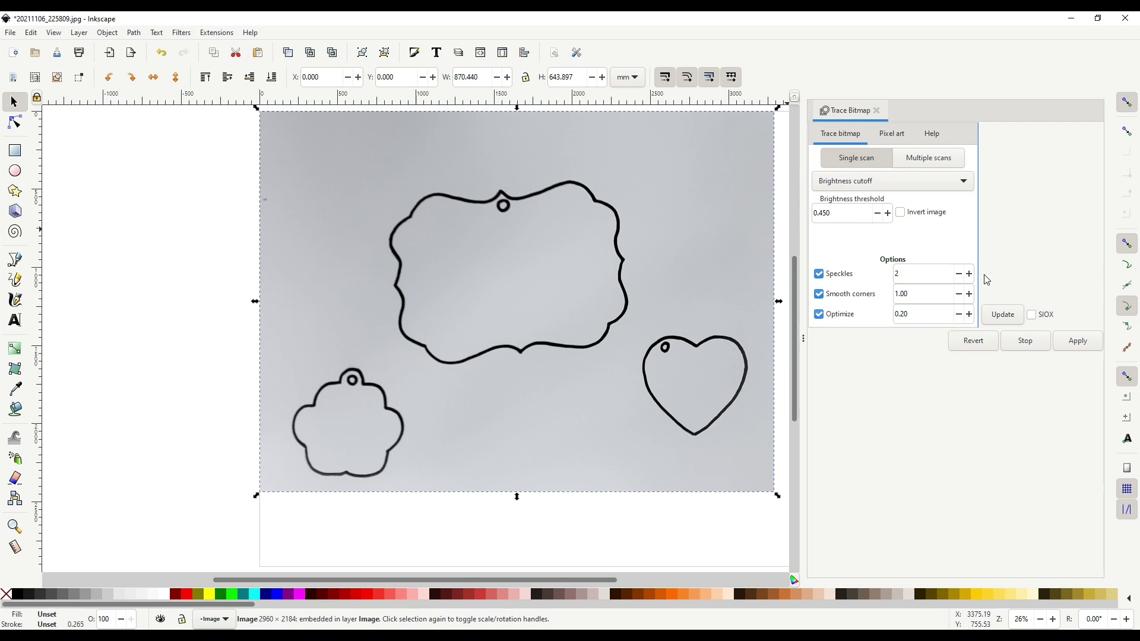
click(1077, 342)
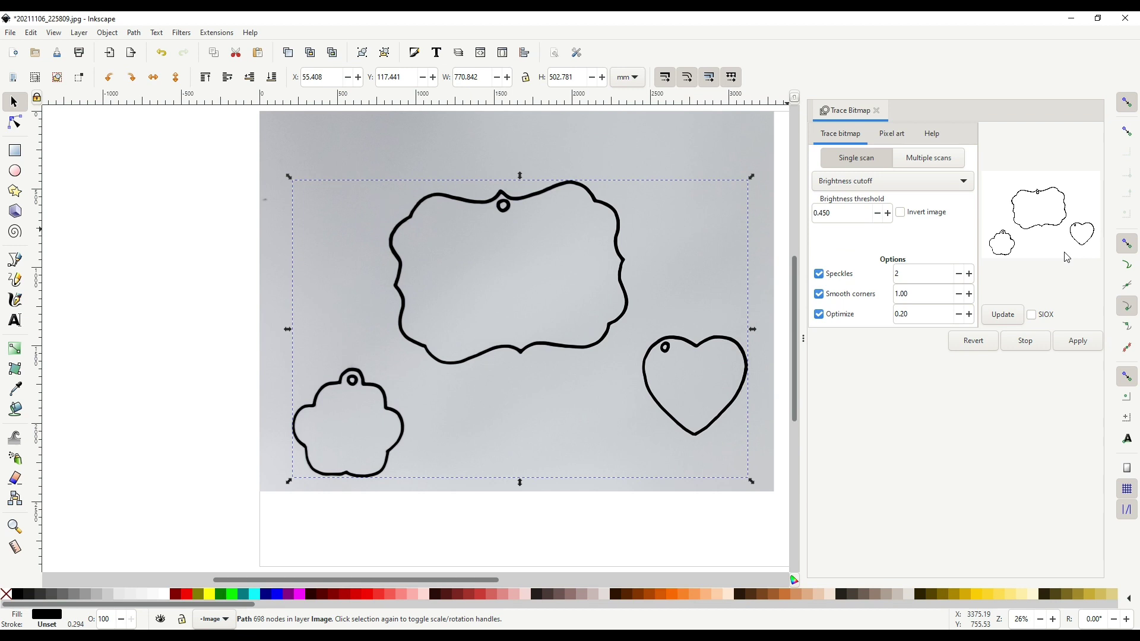
Step: Drag the original photo aside, delete it, and select the traced 698-node path
drag(498, 320, 226, 367)
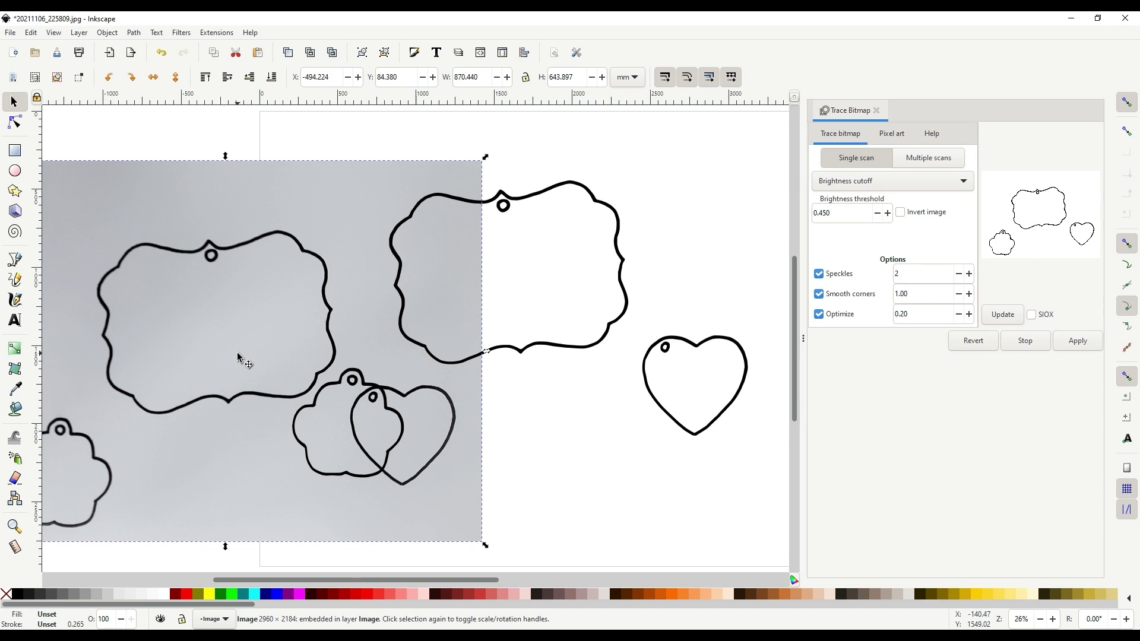
key(Delete)
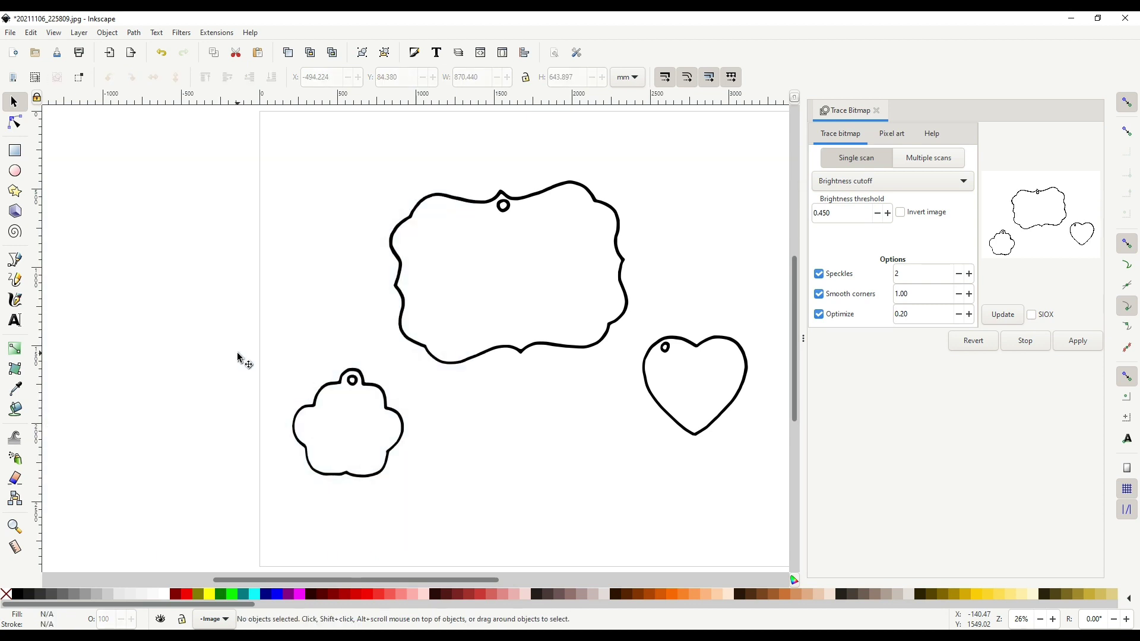
click(477, 364)
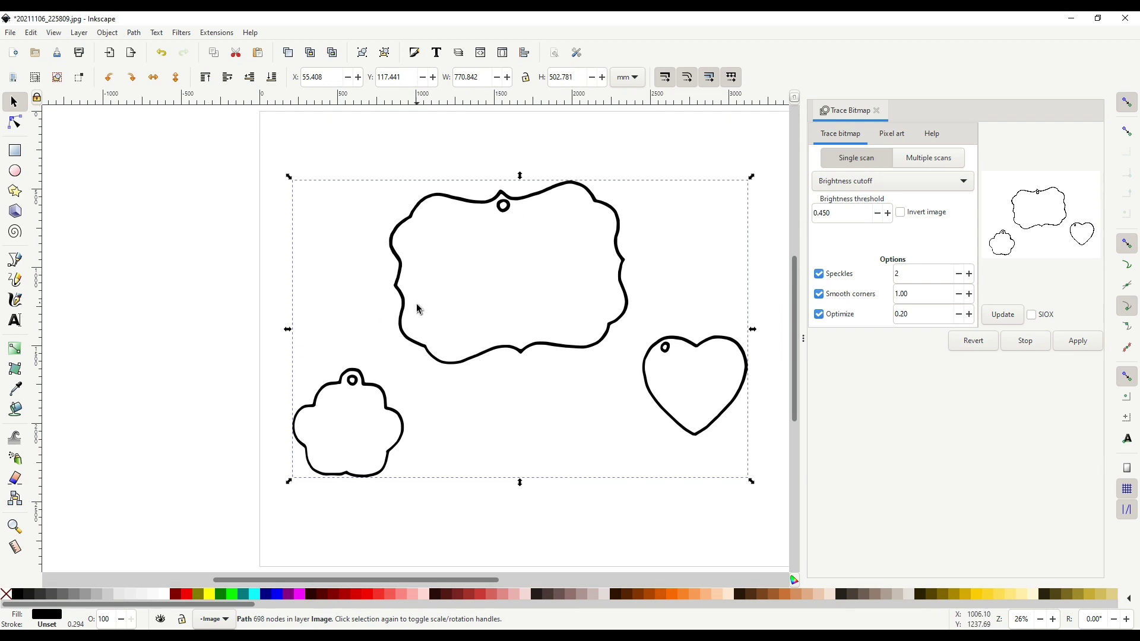
Step: Save the drawing as 'templates' in Optimized SVG format in Downloads
click(12, 36)
click(27, 132)
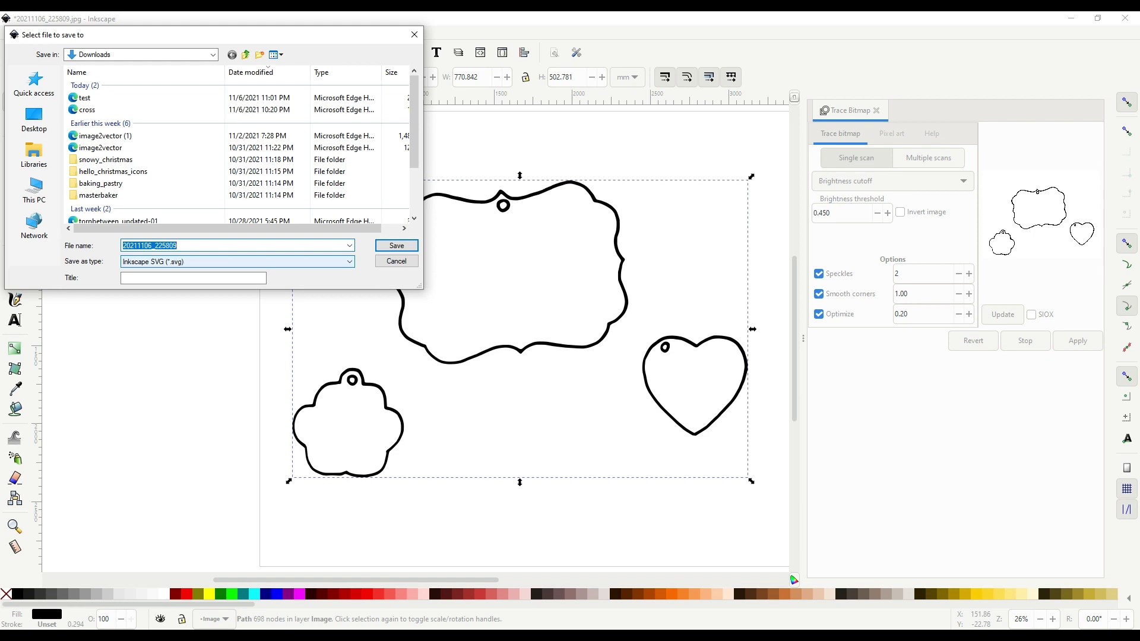
text(templates)
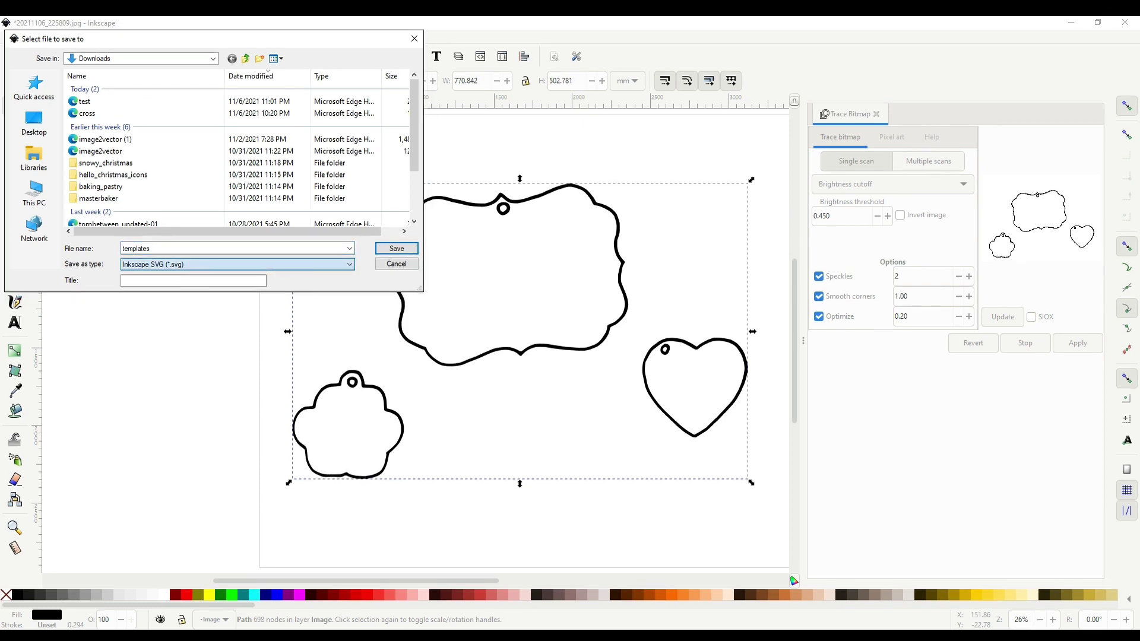
scroll(350, 263, down, 3)
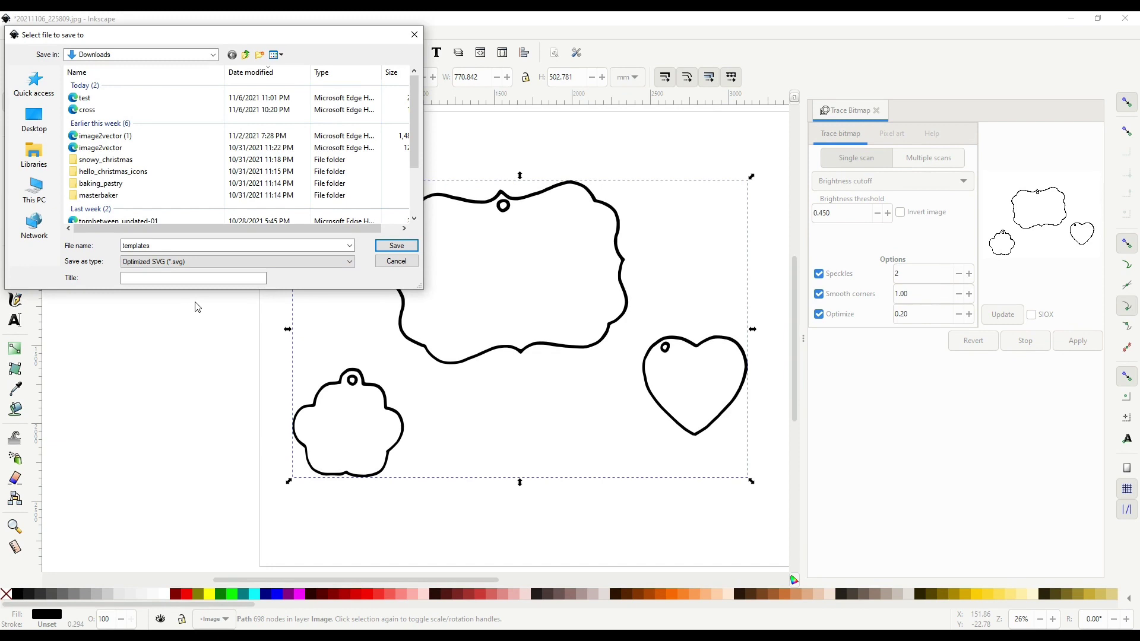
click(396, 245)
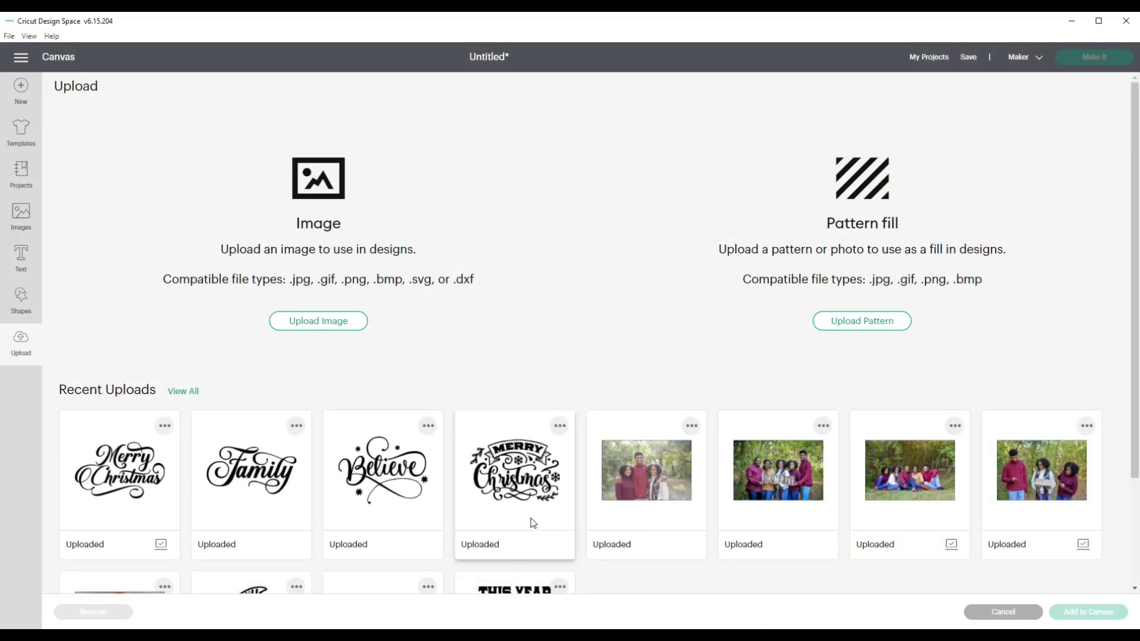
Step: Upload templates.svg and add it to the canvas as a 40.463 × 26.392 Basic Cut layer
click(313, 325)
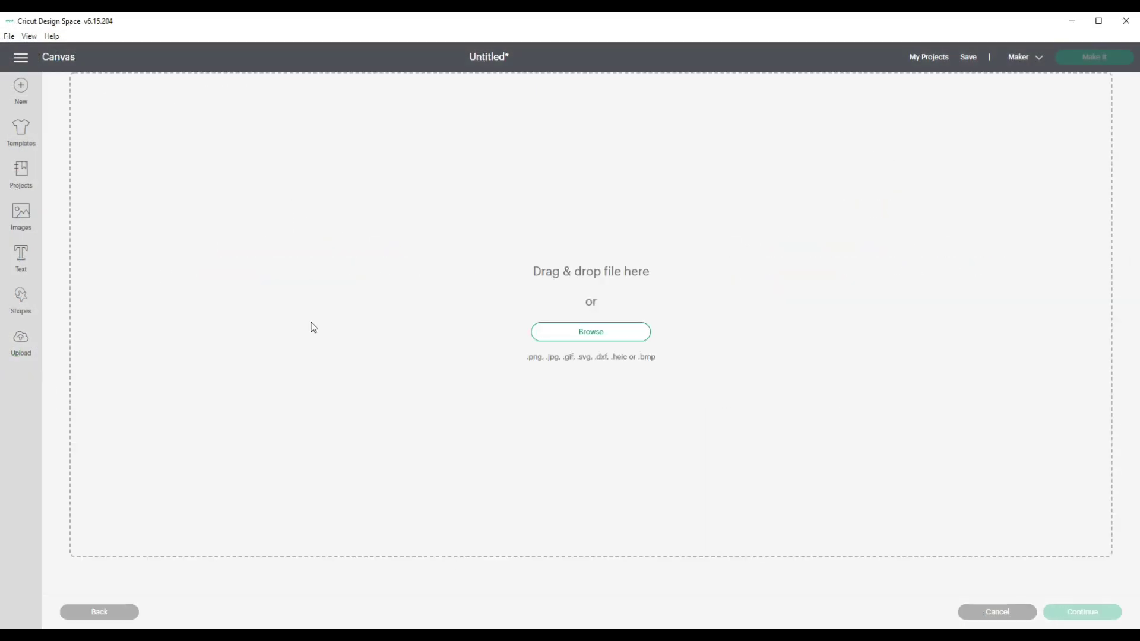
click(627, 333)
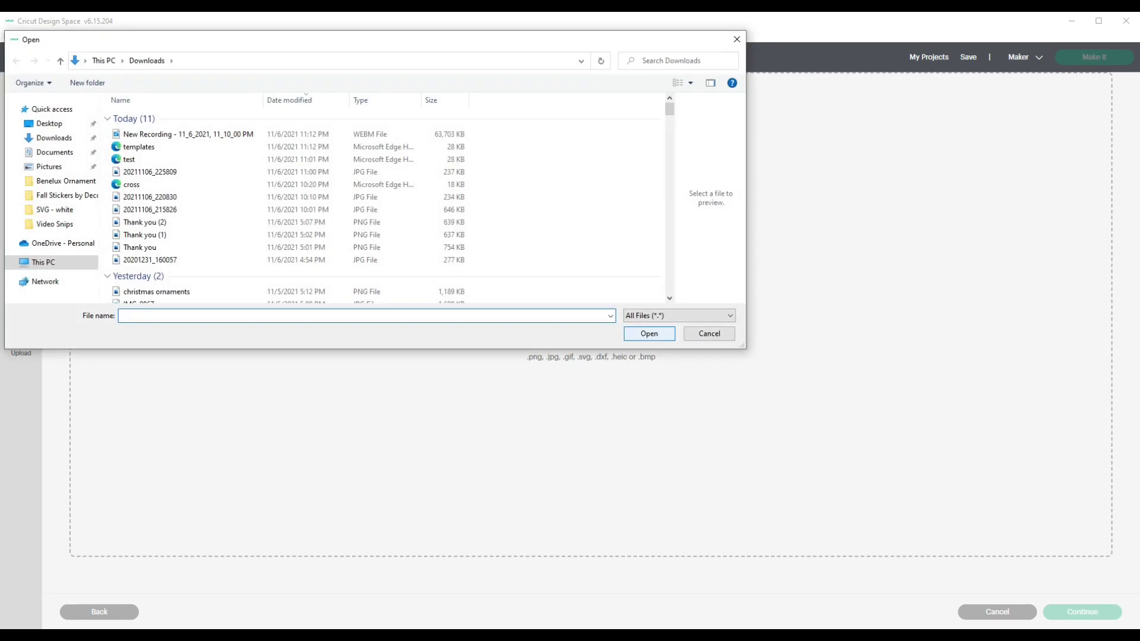
click(139, 147)
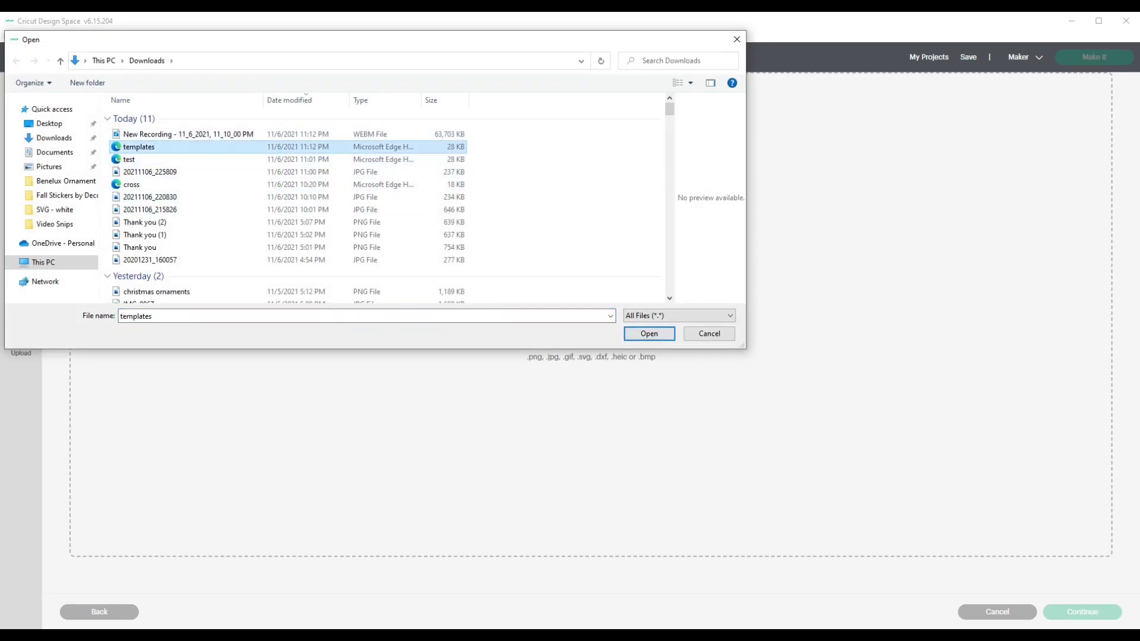
click(652, 334)
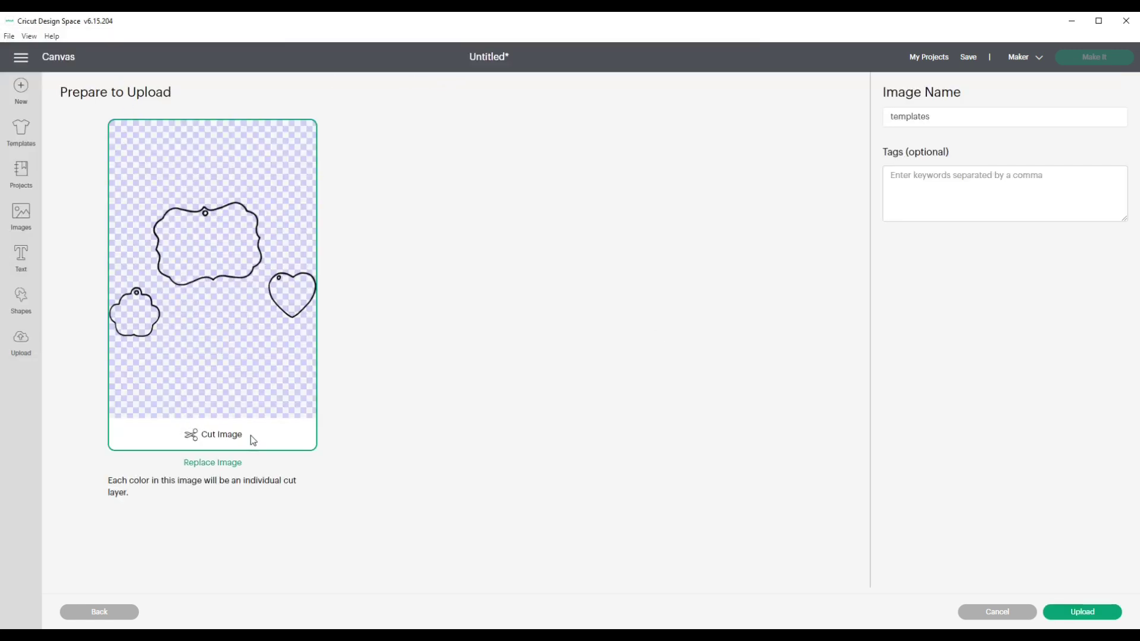
click(1073, 614)
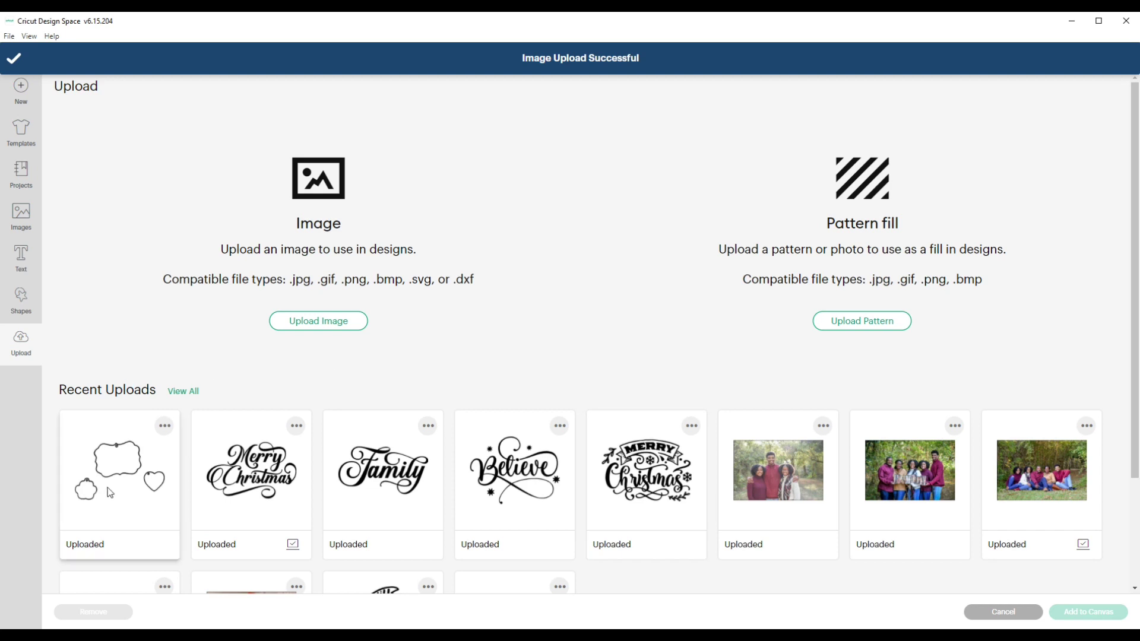
click(108, 490)
click(1069, 613)
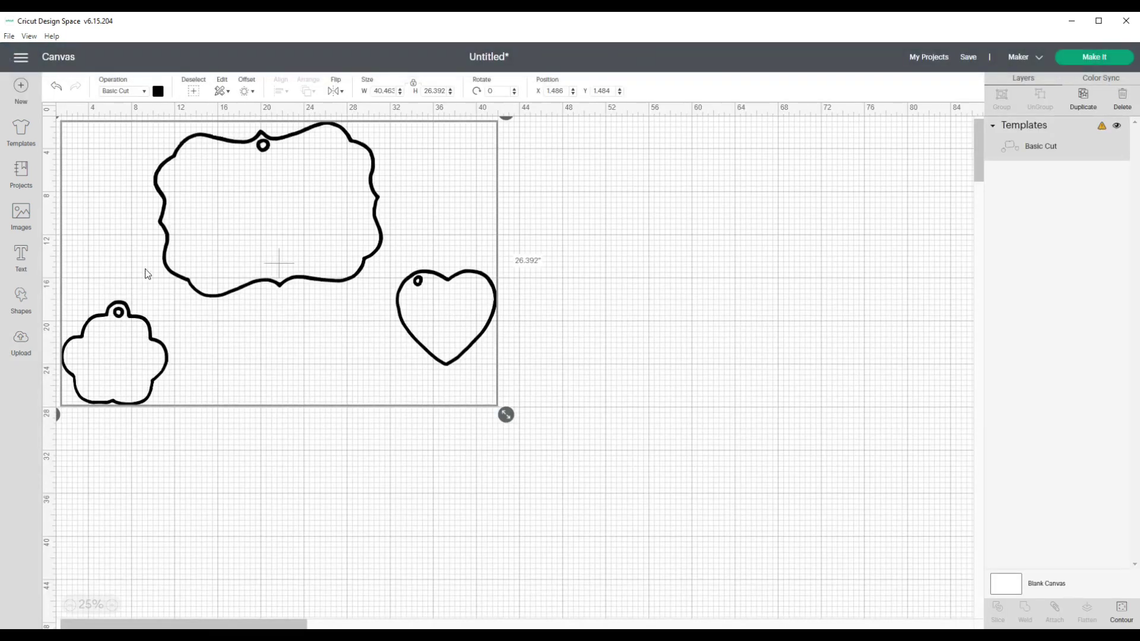
Step: Move the templates image down-right, scale it to 28.283 × 18.446, and reselect it
drag(266, 336, 329, 400)
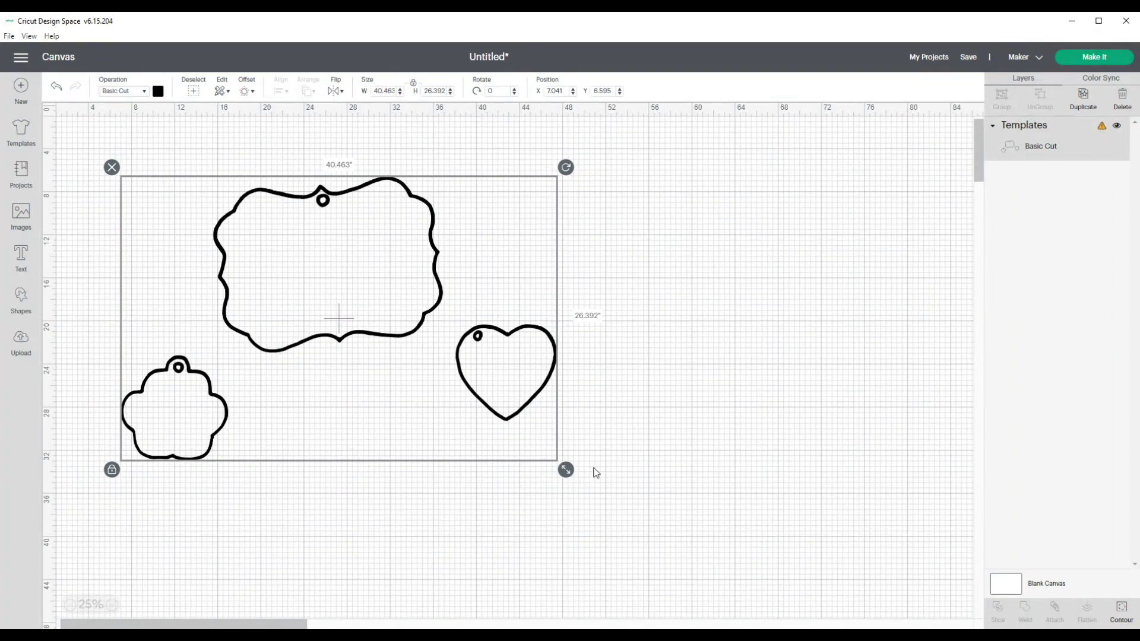
drag(566, 471, 437, 383)
click(508, 400)
click(360, 314)
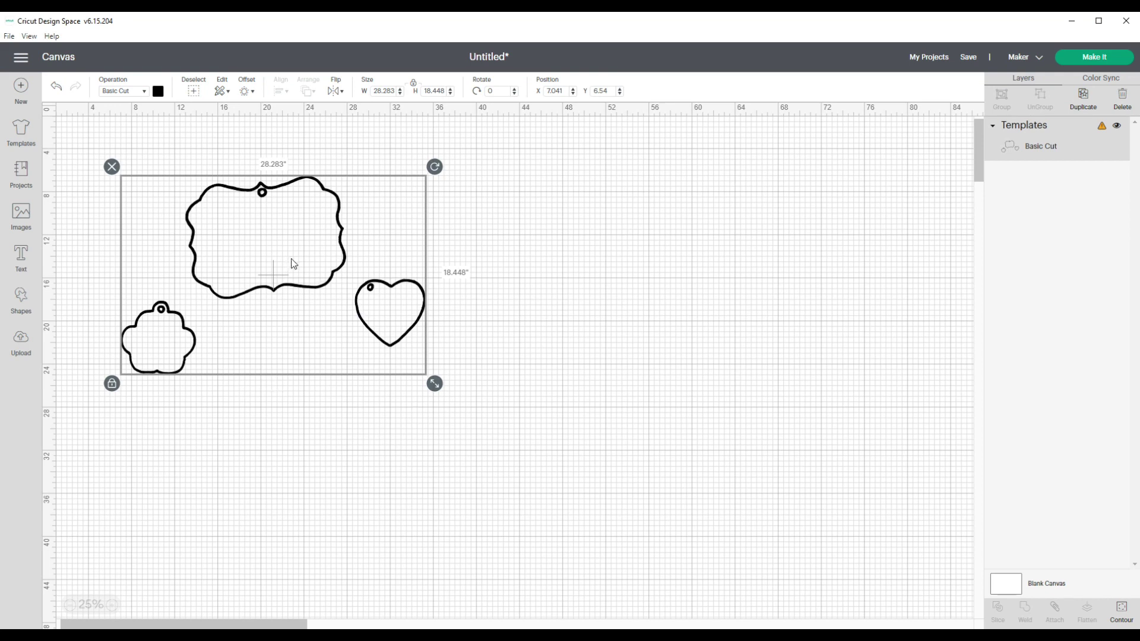
click(707, 448)
click(407, 339)
Step: Hide all contours except the scalloped plaque outline, then drag the solid plaque down-right
click(1123, 610)
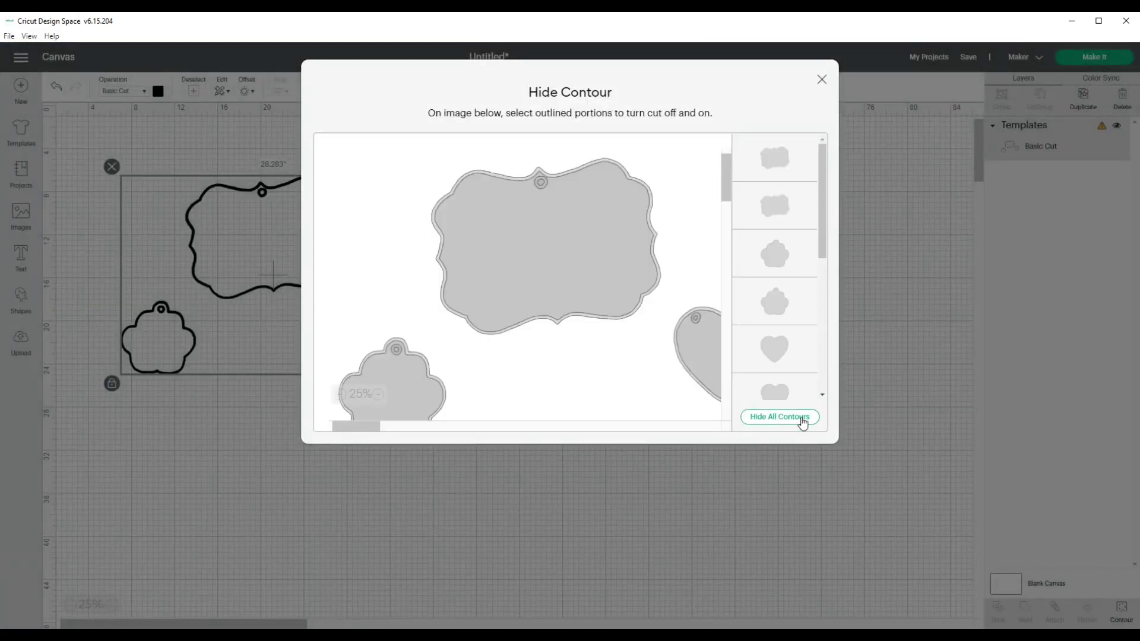
click(797, 418)
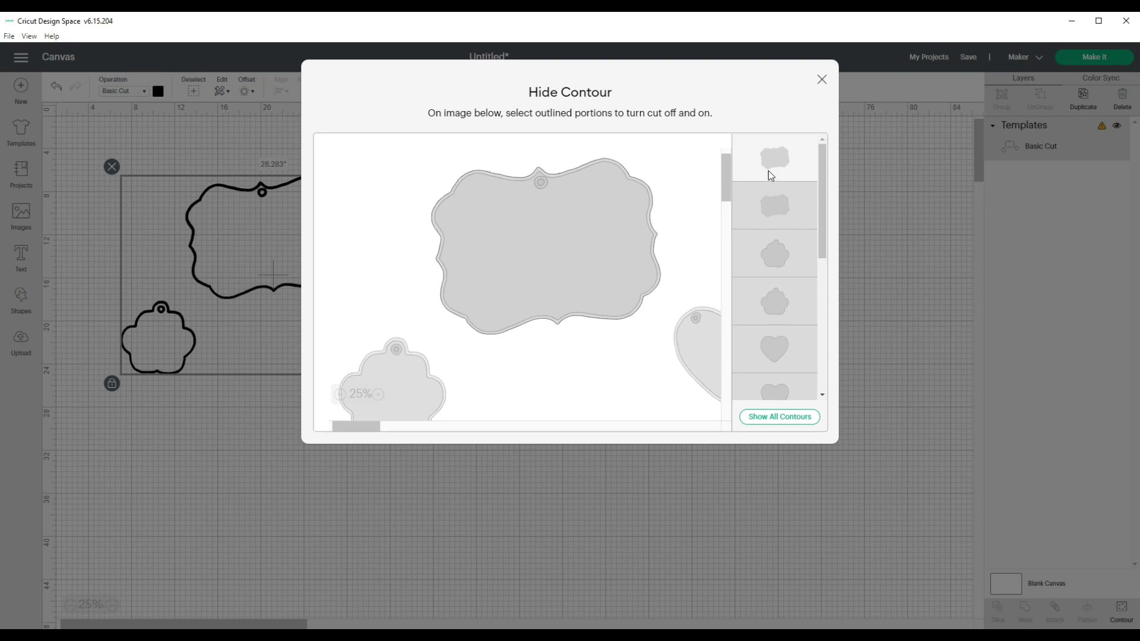
click(823, 82)
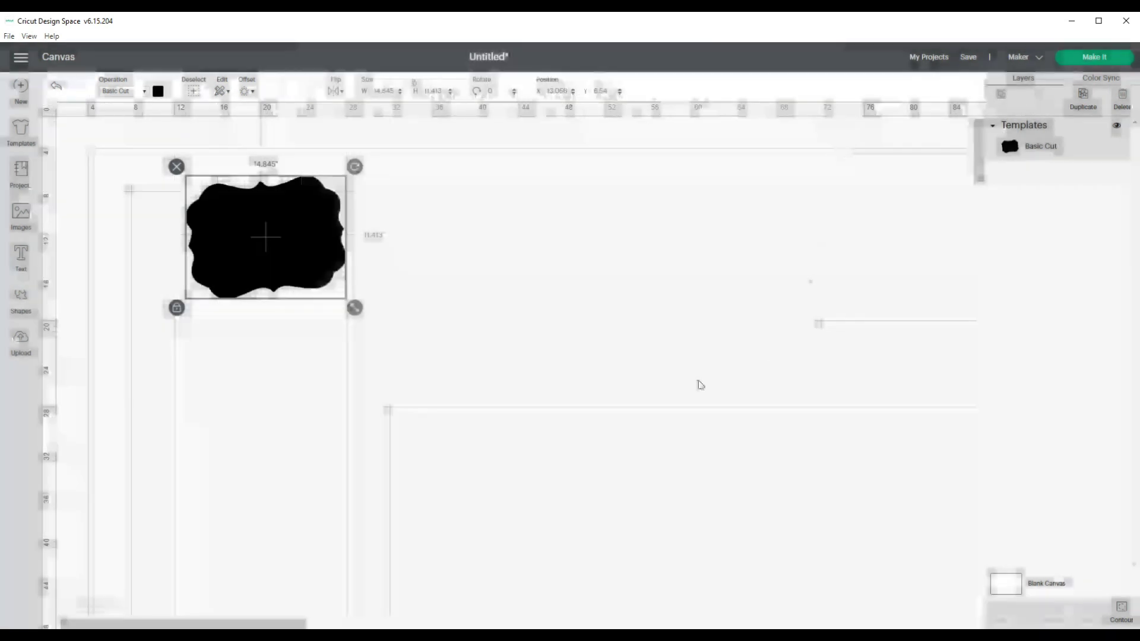
drag(287, 186, 426, 249)
Step: Recolour the 14.845 × 11.413 plaque yellow from the Material colors palette
click(144, 91)
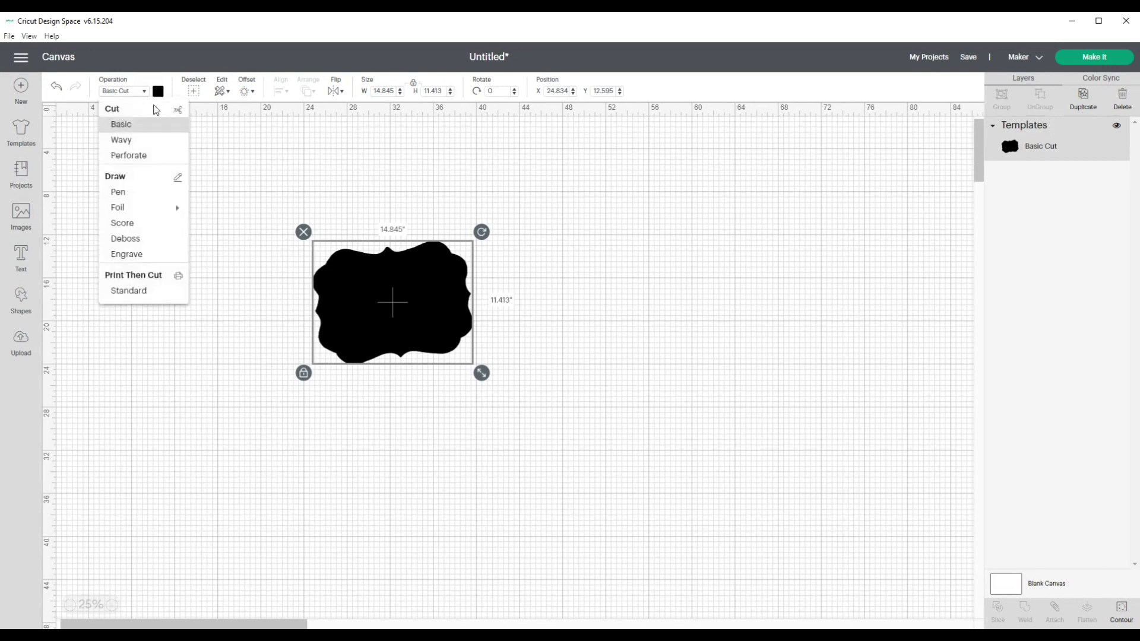
click(158, 95)
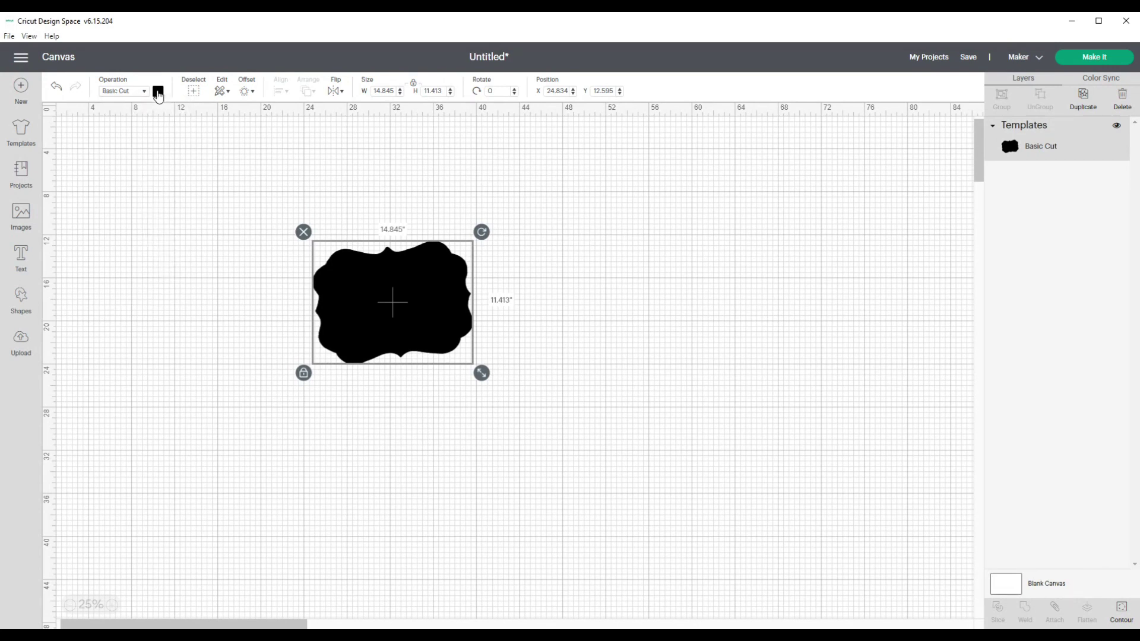
click(158, 92)
click(170, 203)
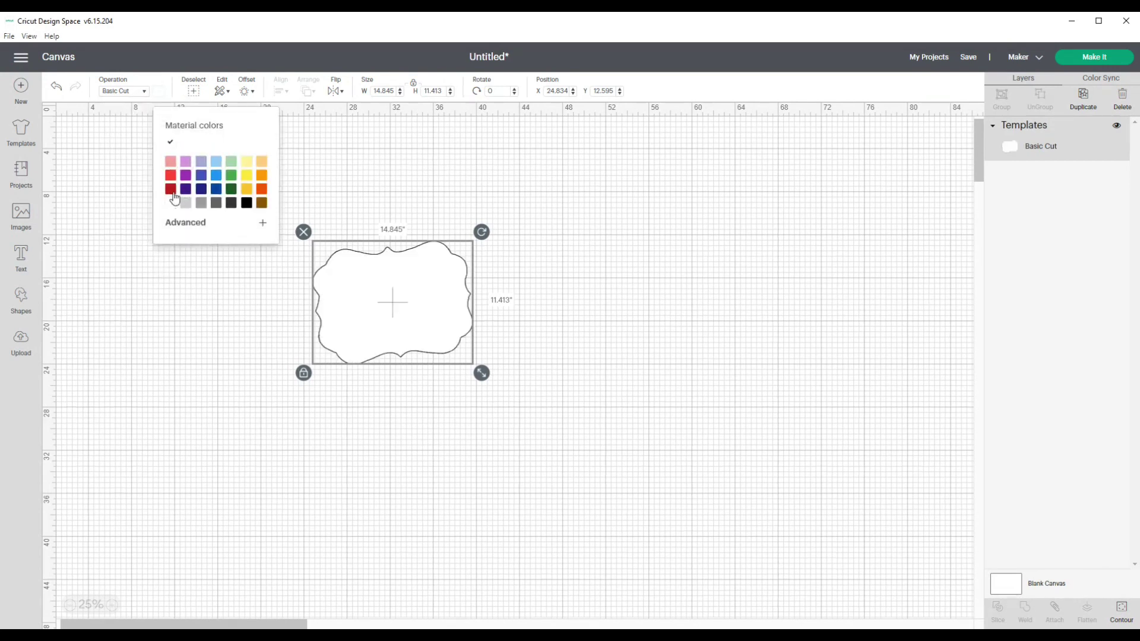
click(186, 161)
click(216, 189)
click(186, 203)
click(231, 189)
click(247, 175)
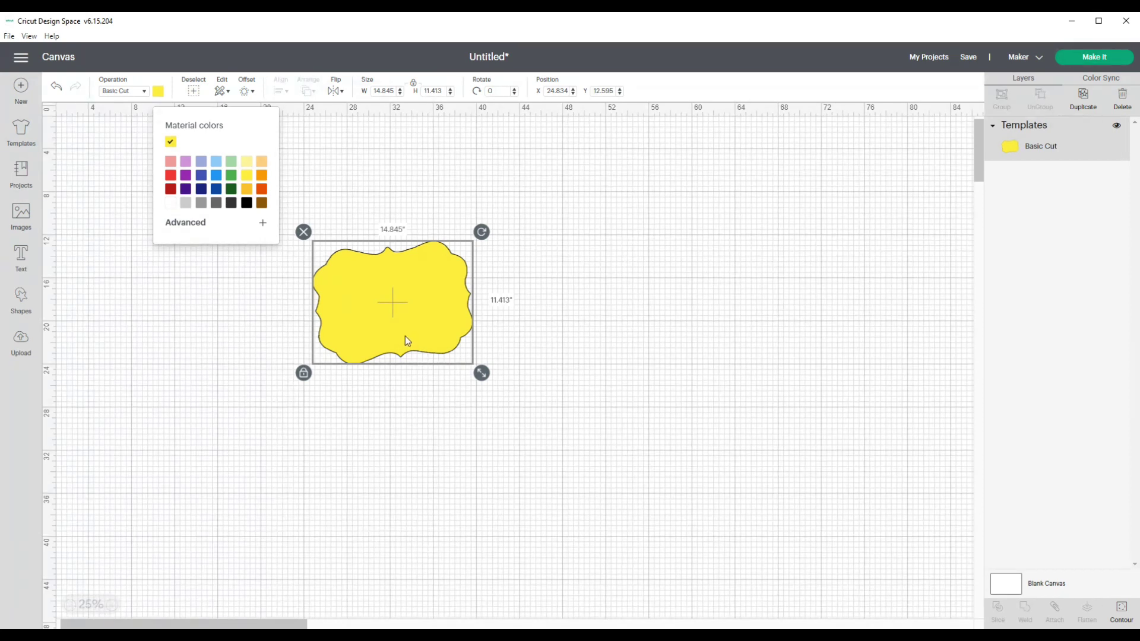
click(218, 354)
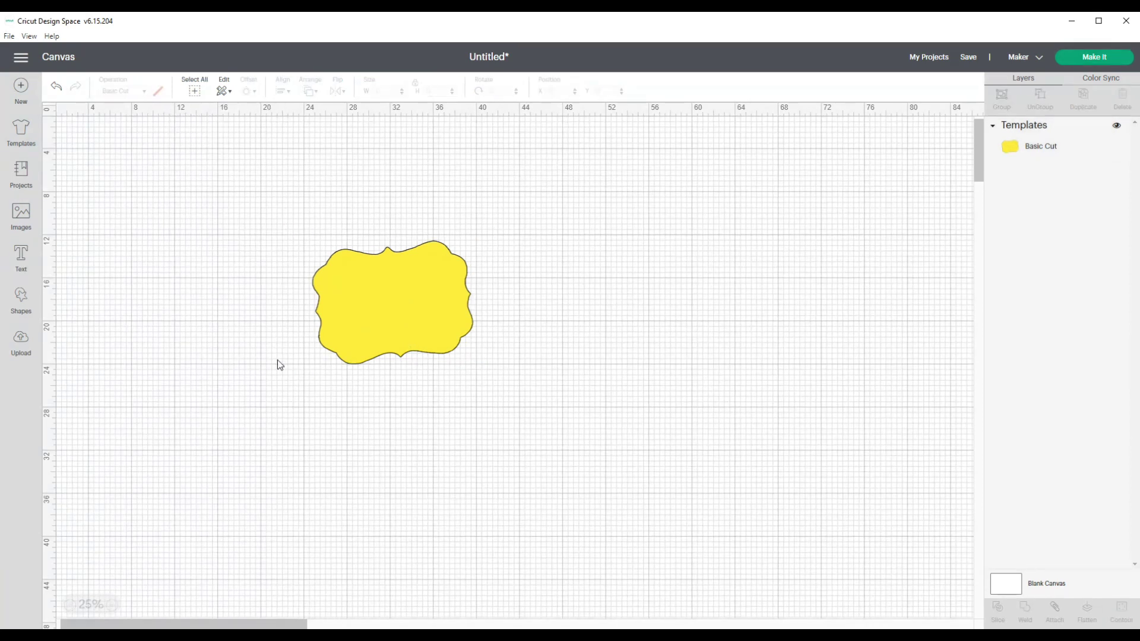
click(447, 325)
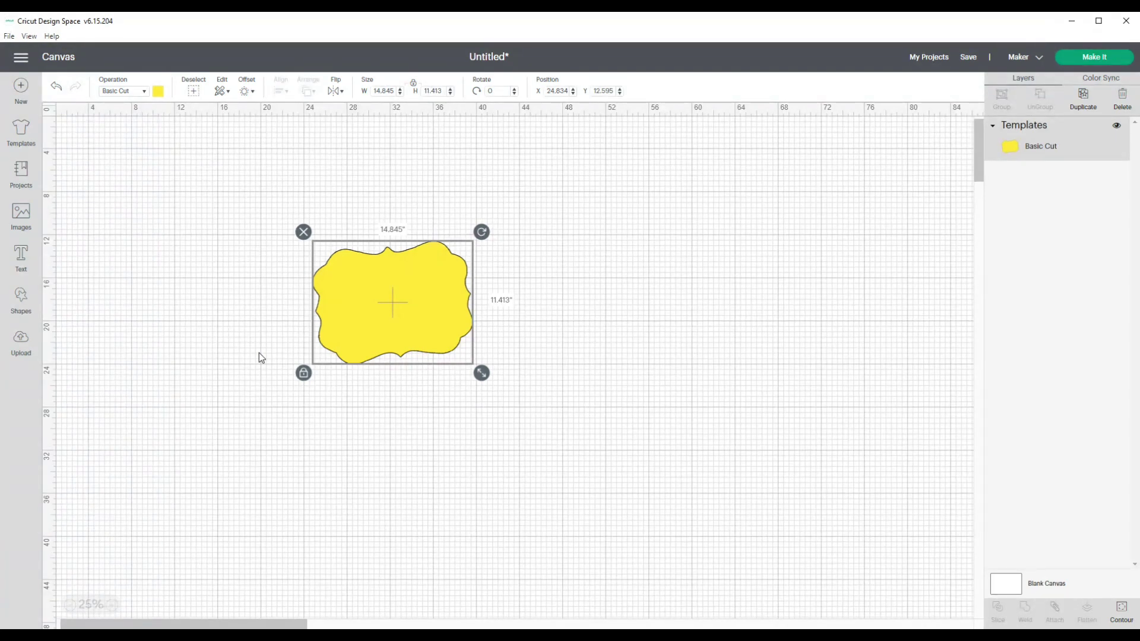
Step: Add a second copy of the uploaded templates image and arrange it beside the yellow plaque
click(19, 341)
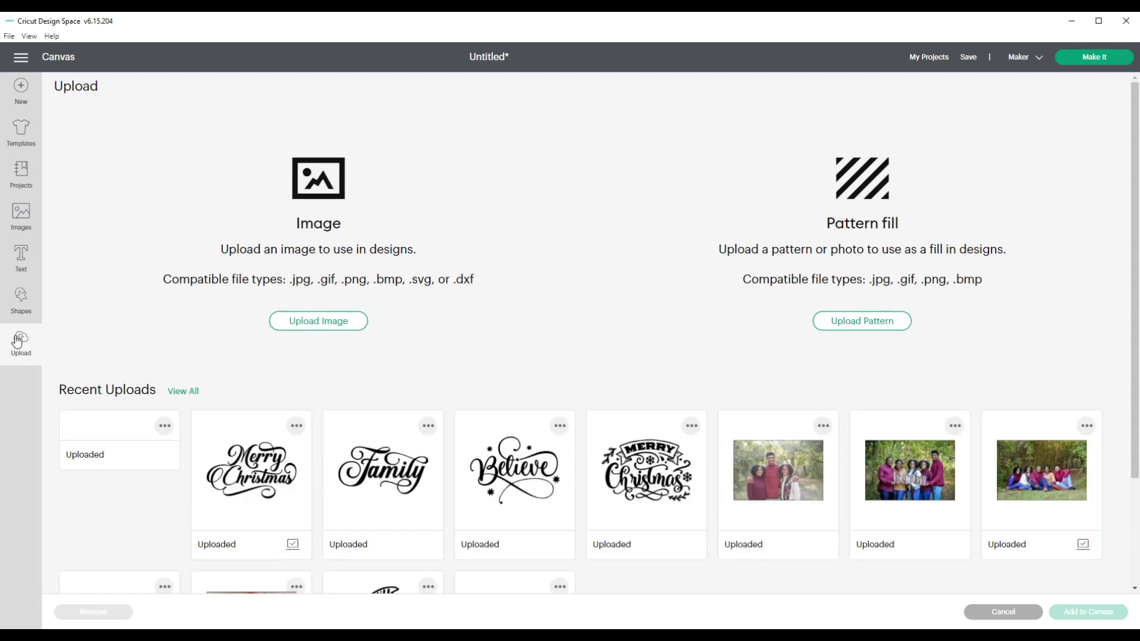
click(120, 484)
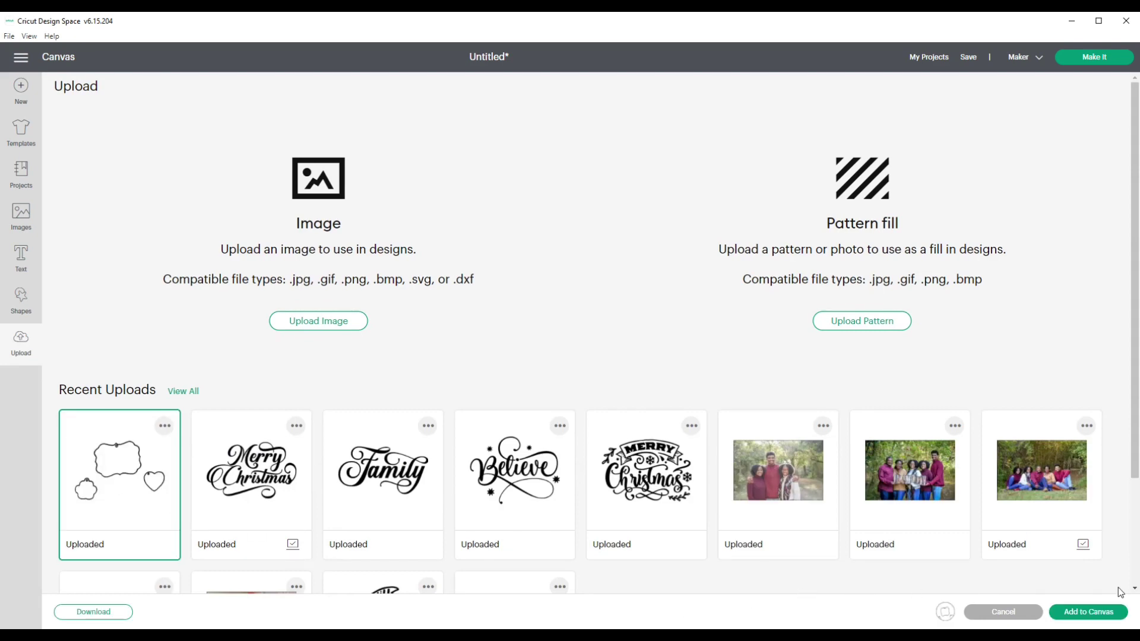
click(1099, 611)
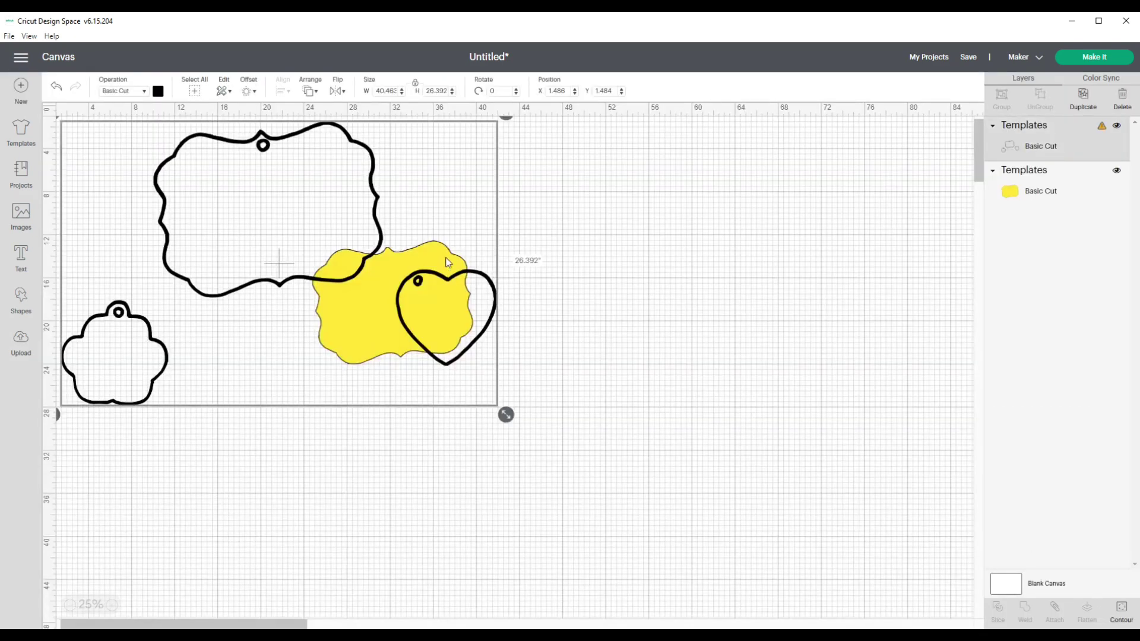
drag(448, 262, 846, 305)
drag(418, 296, 240, 244)
drag(591, 270, 519, 262)
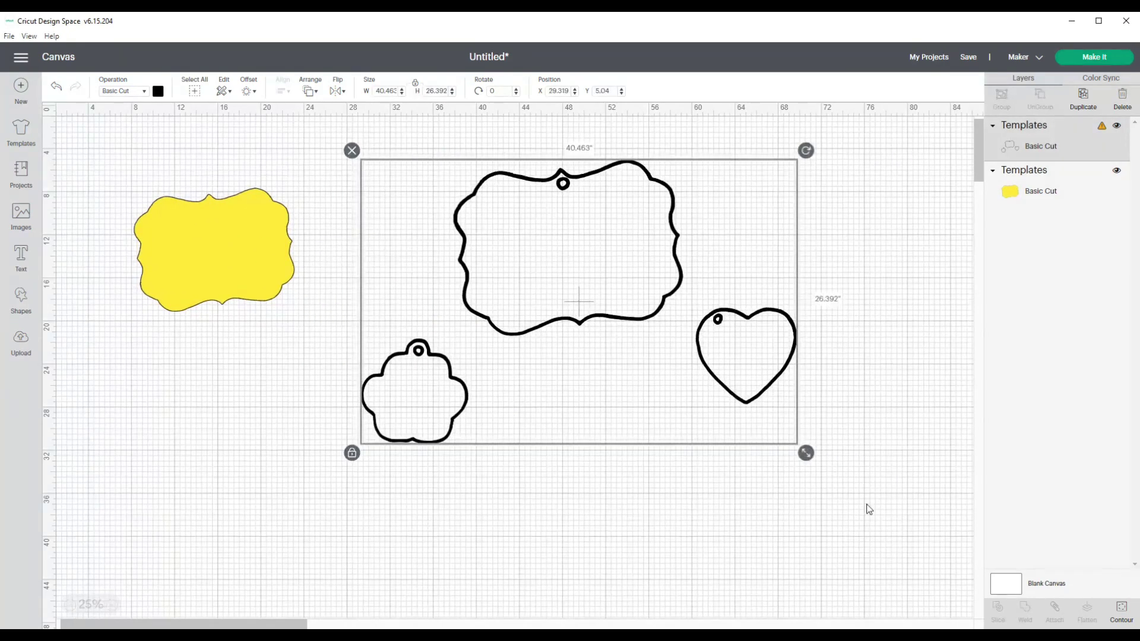
click(1123, 612)
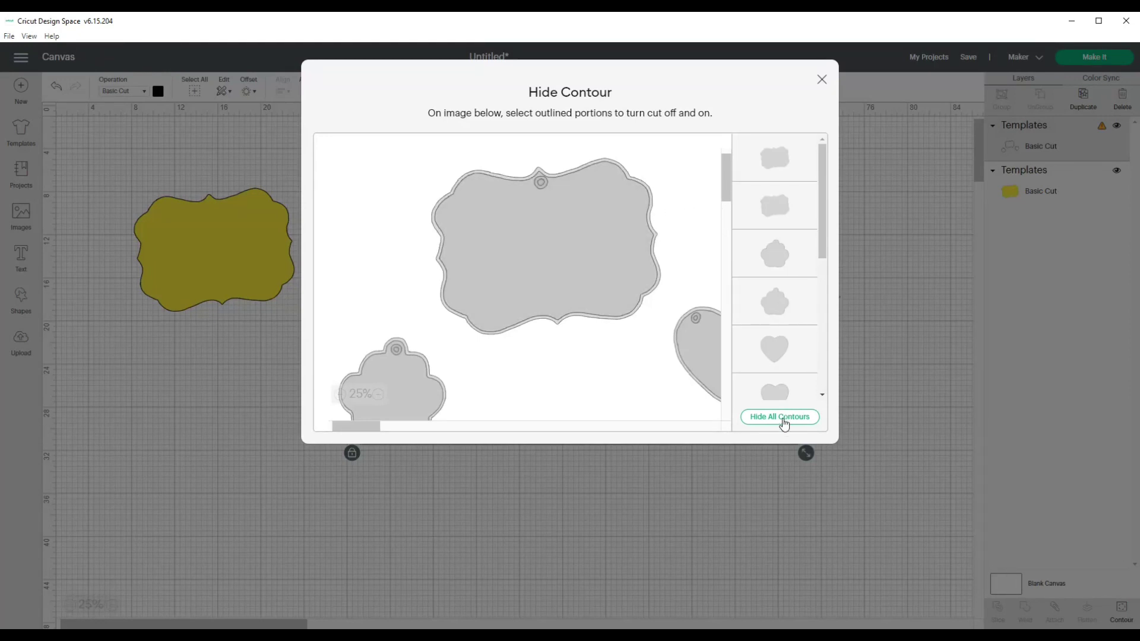
Step: Hide every contour except the heart and its hanging hole, leaving a 9.372 × 8.91 heart
click(783, 419)
drag(822, 232, 826, 292)
click(782, 218)
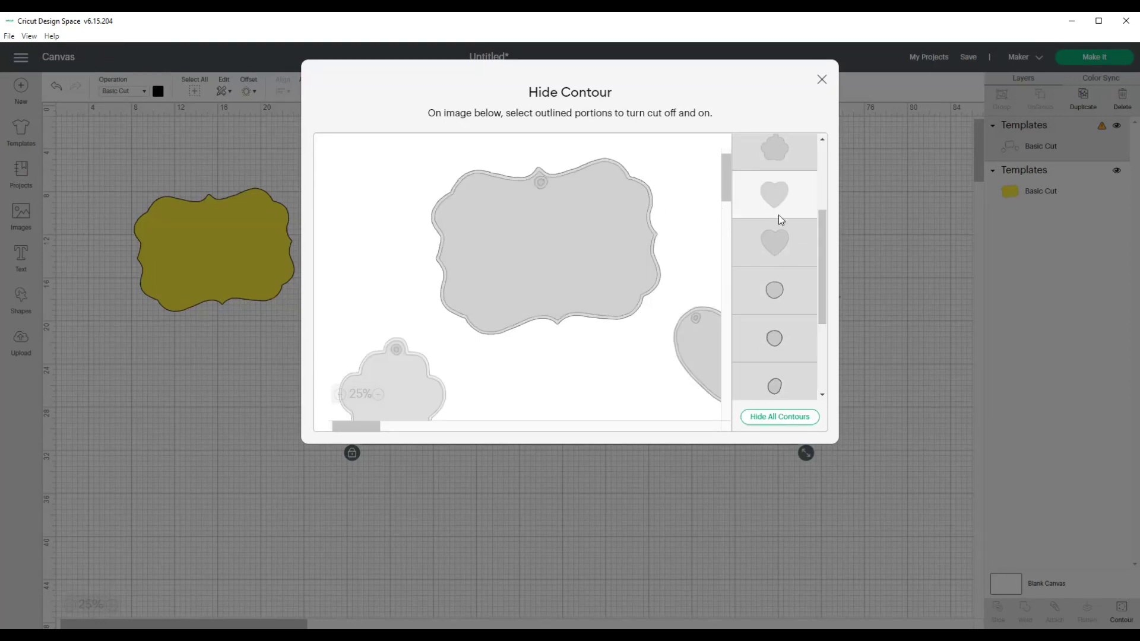
click(778, 299)
scroll(811, 224, up, 3)
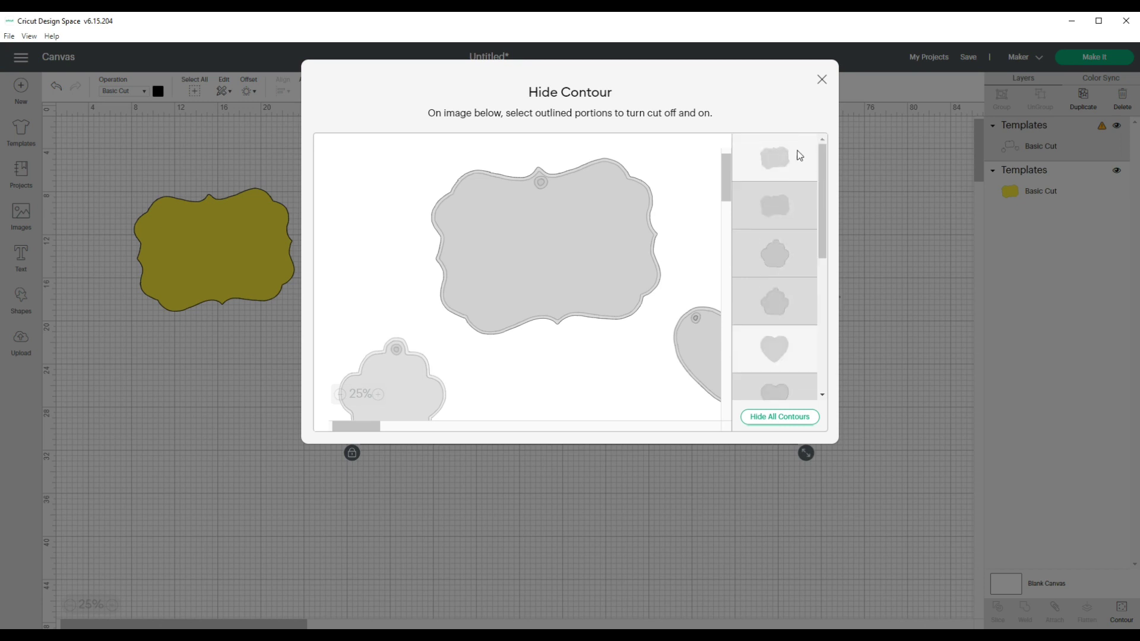
click(797, 154)
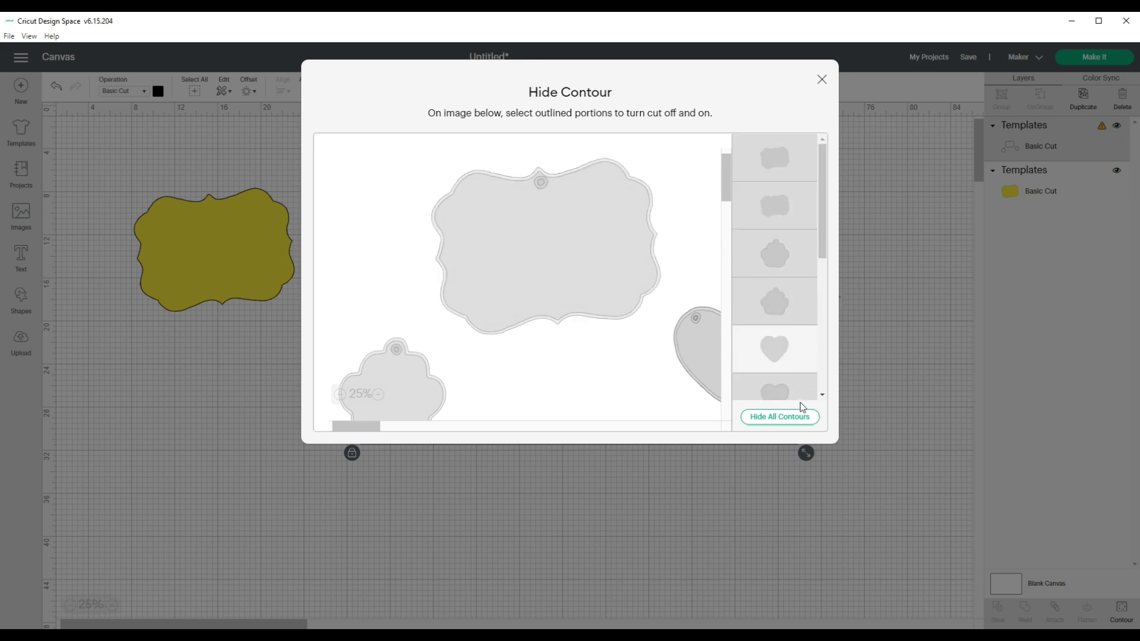
click(822, 79)
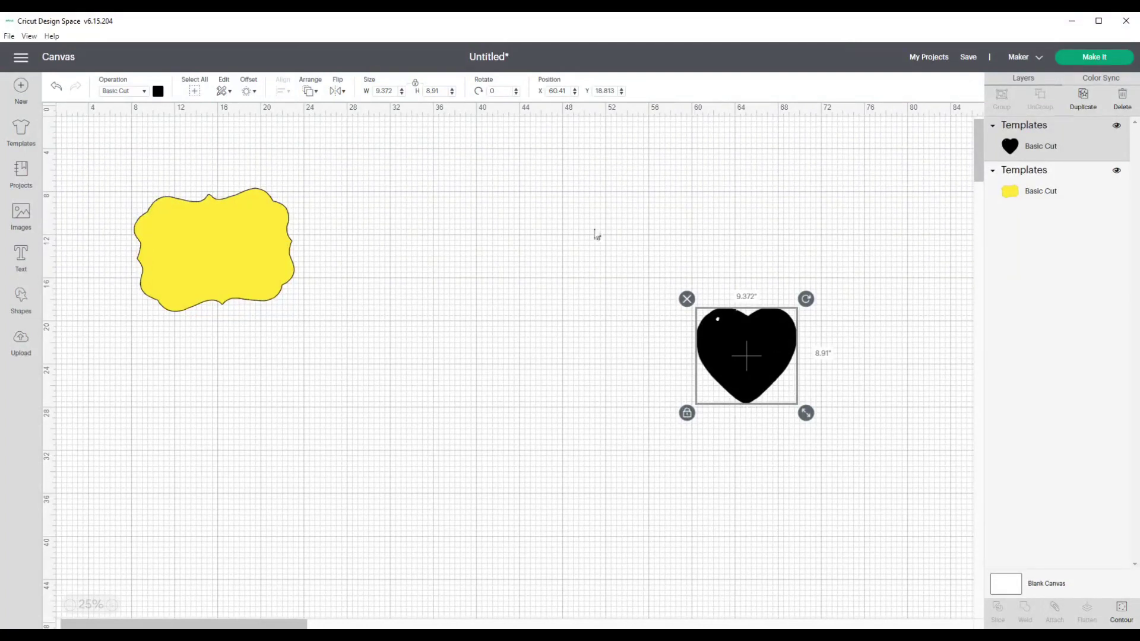
Step: Change the heart's colour to white
click(158, 91)
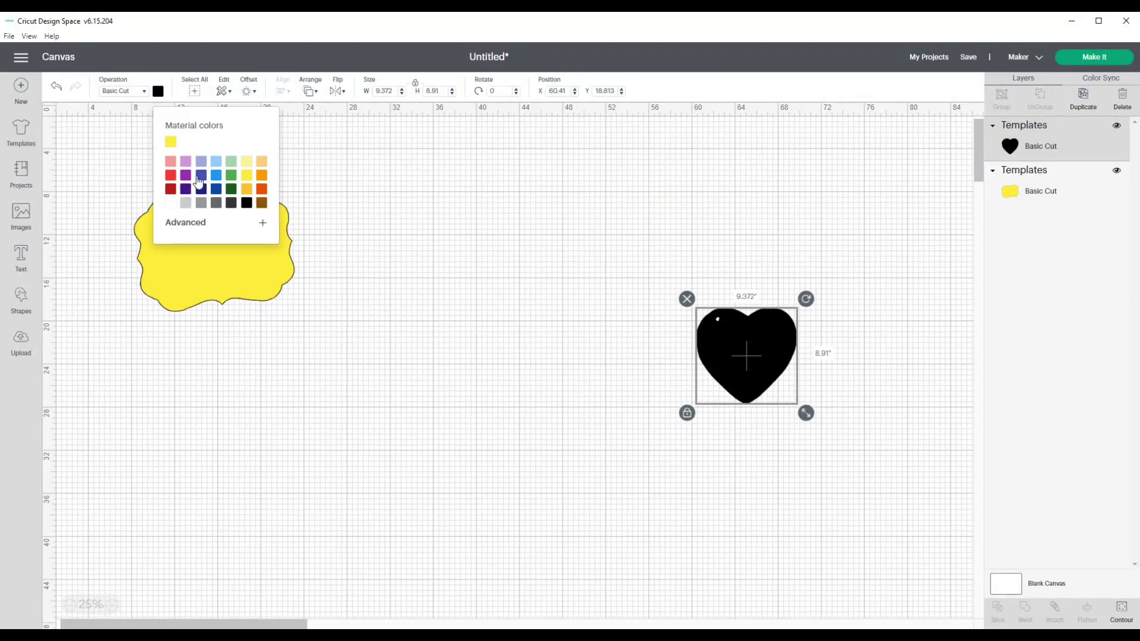
click(170, 203)
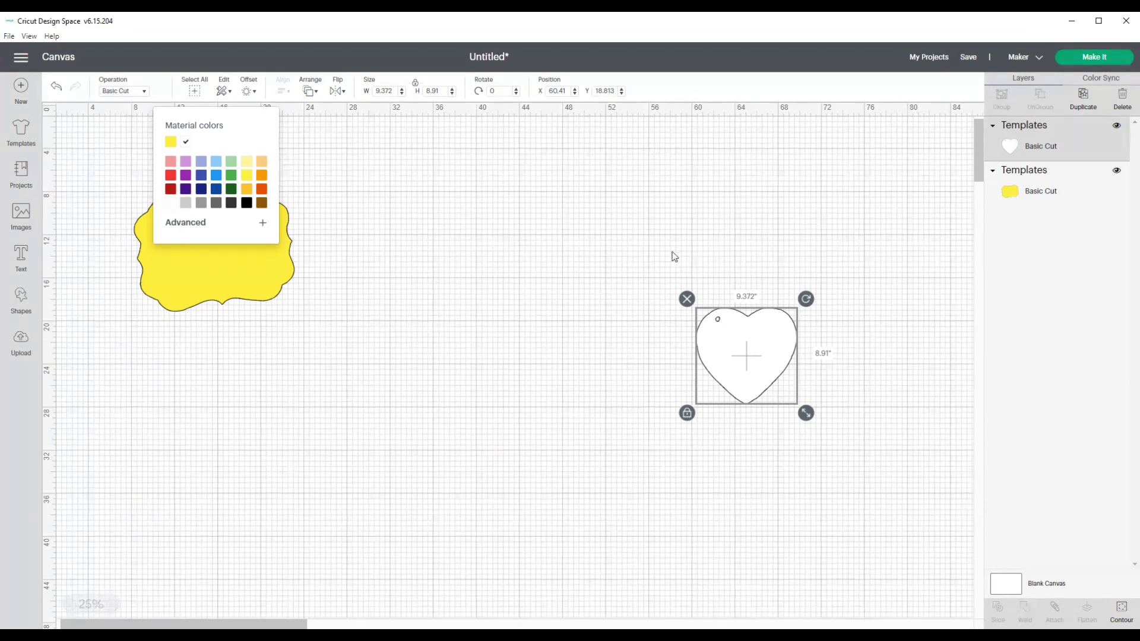
click(647, 253)
Step: Move the heart up beside the yellow plaque and shift the plaque up-left
drag(752, 364, 508, 318)
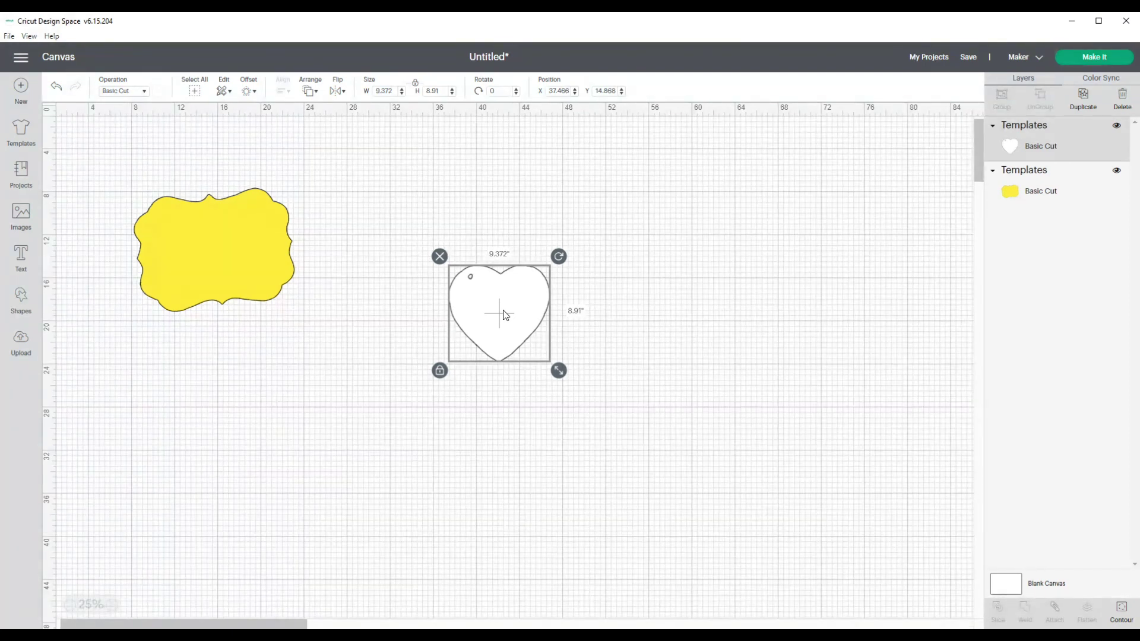
click(775, 334)
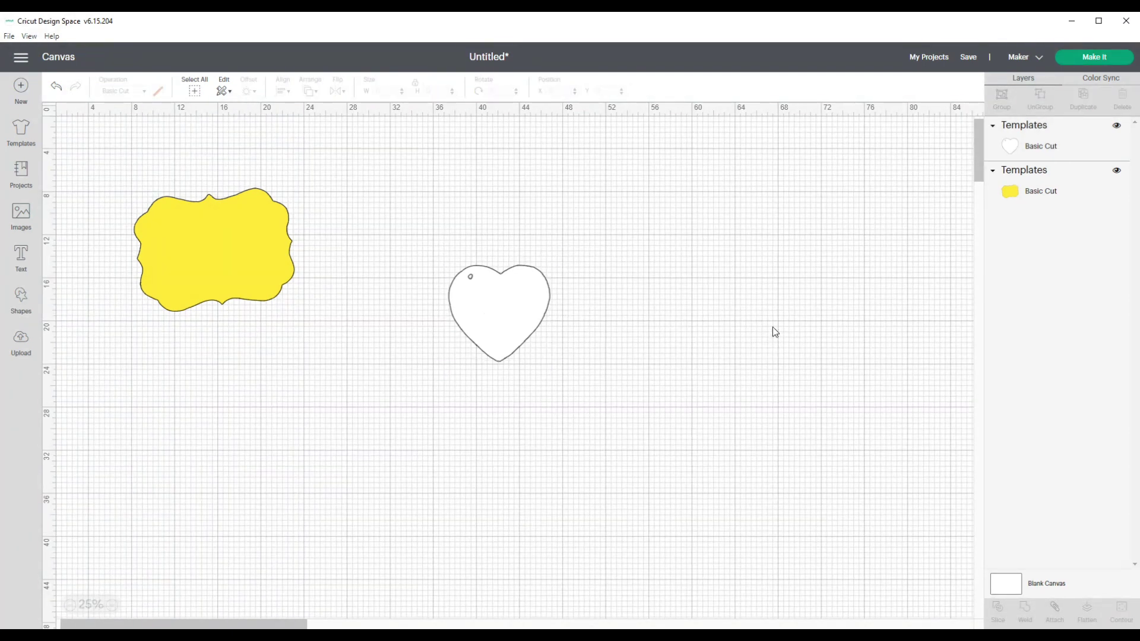
drag(509, 310, 386, 226)
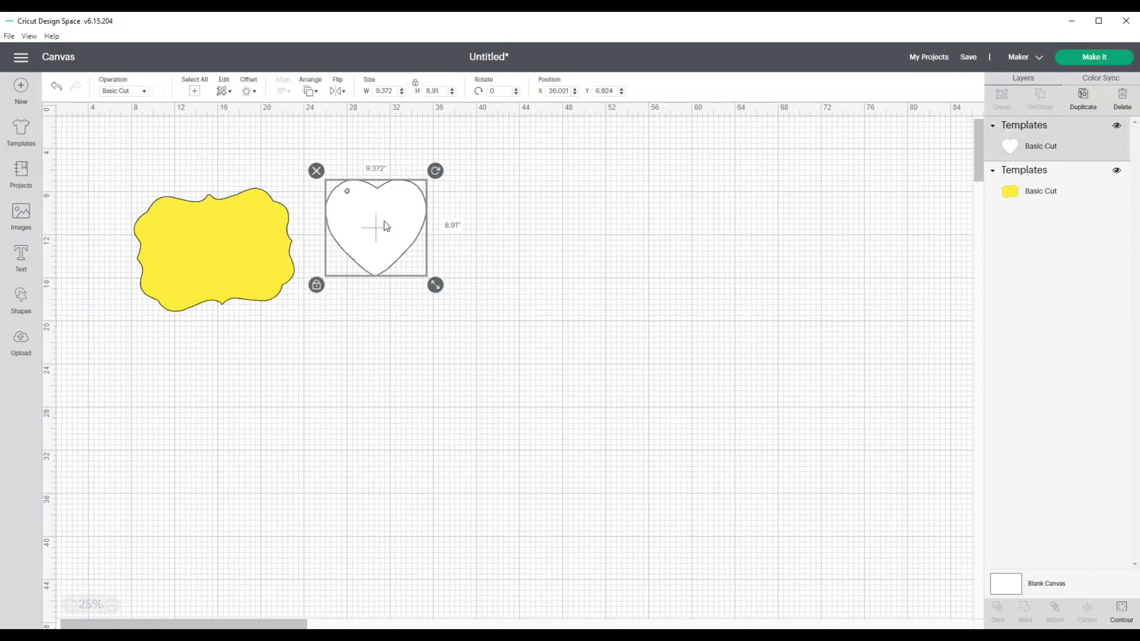
drag(256, 243, 234, 228)
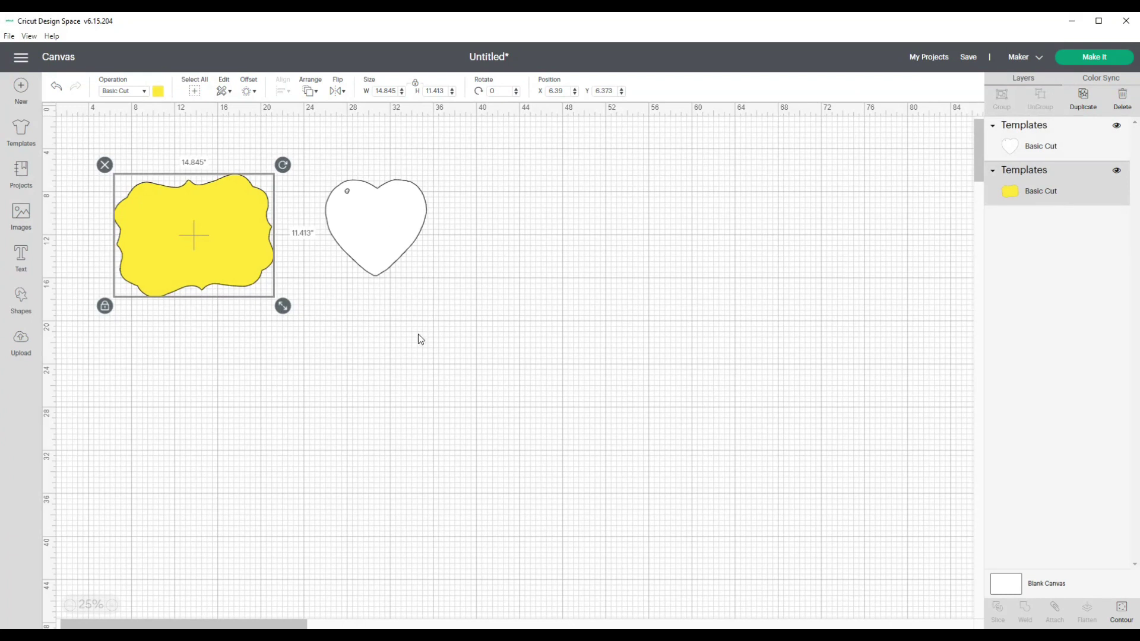
Step: Add the uploaded outlines image from Recent Uploads to the canvas as a third 40.463 × 26.392 copy
click(21, 343)
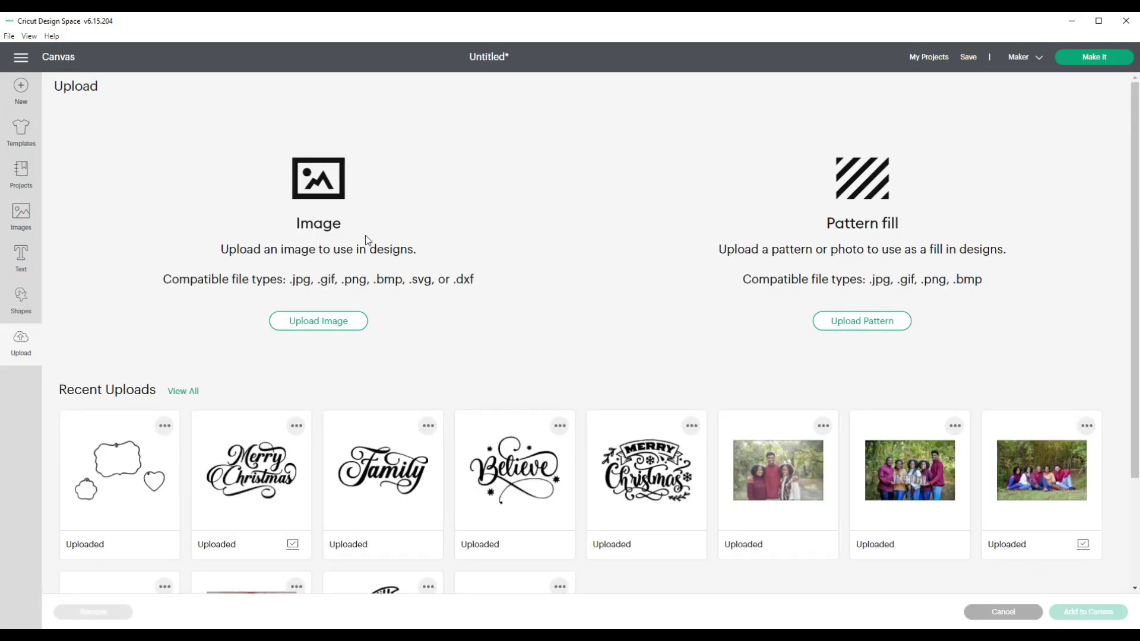
scroll(566, 445, down, 2)
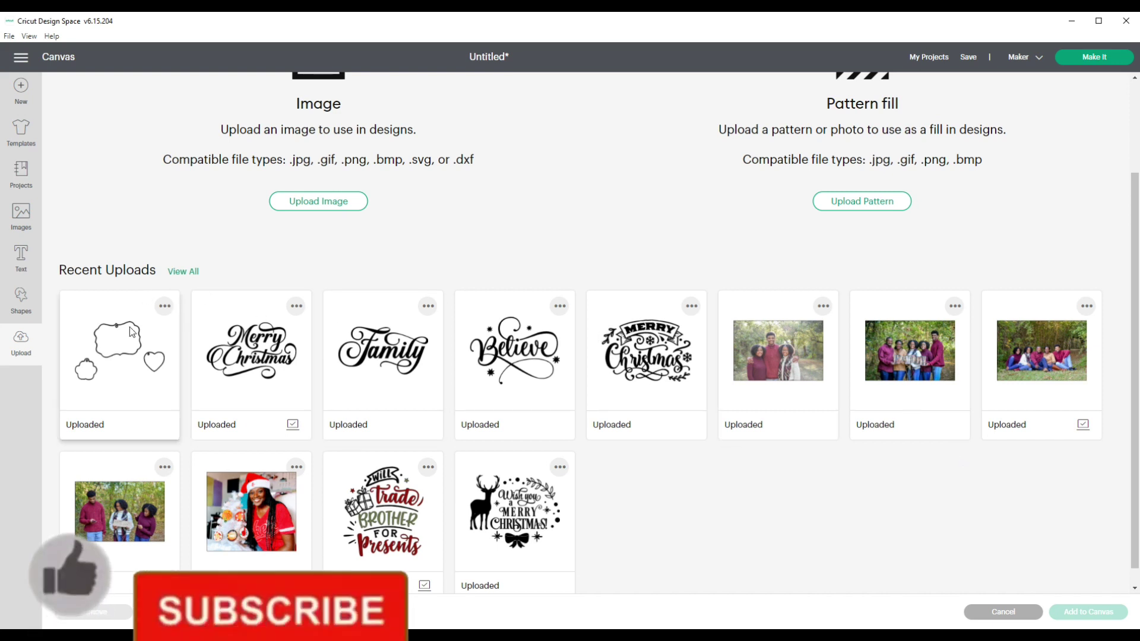
click(125, 359)
click(1098, 613)
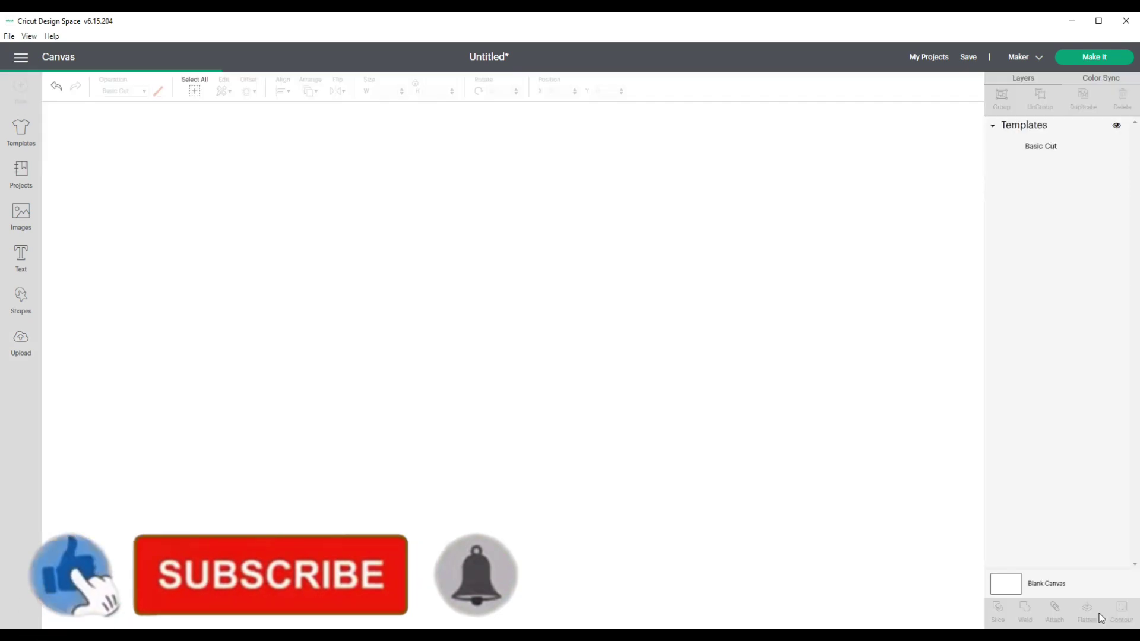
Step: Drag the new outline set to the lower right and nudge the white heart slightly up-left
drag(476, 355, 780, 528)
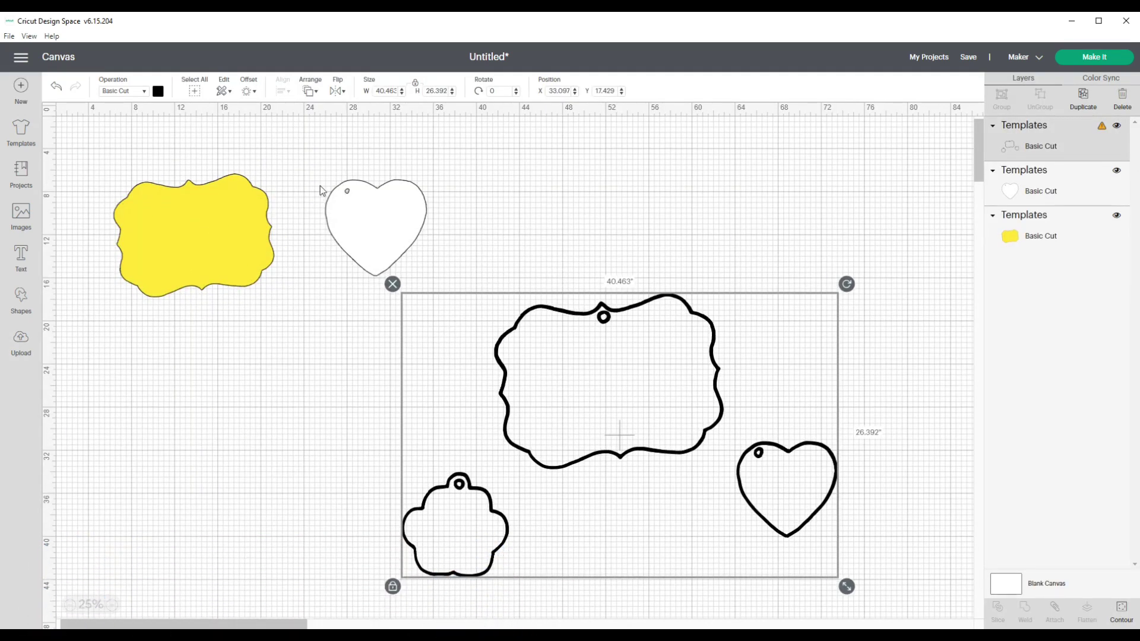
drag(380, 209, 360, 191)
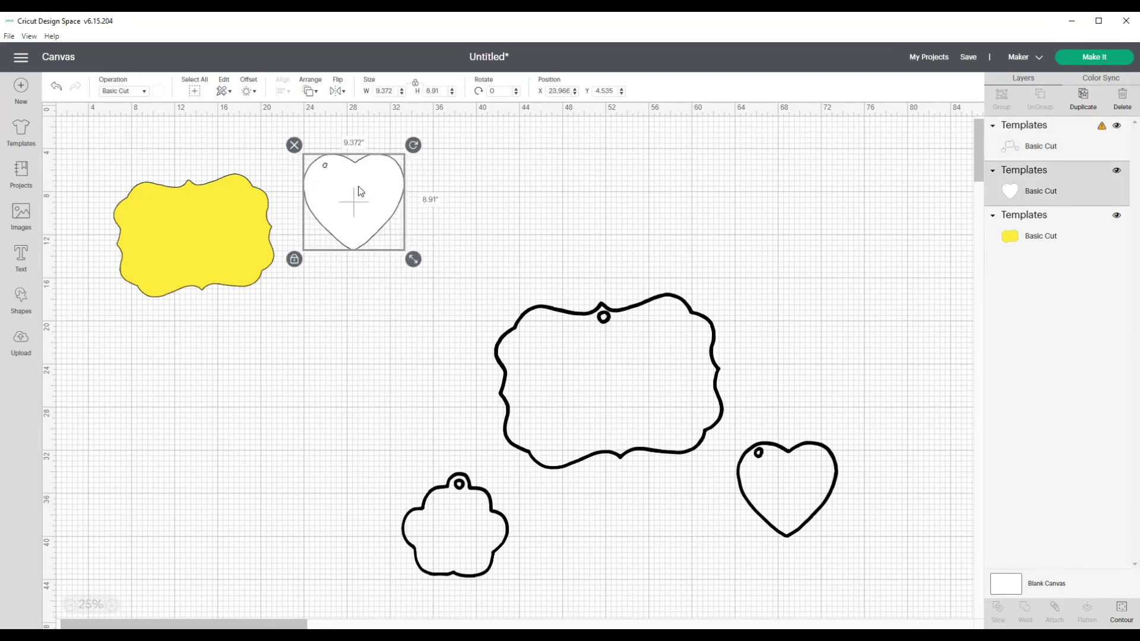